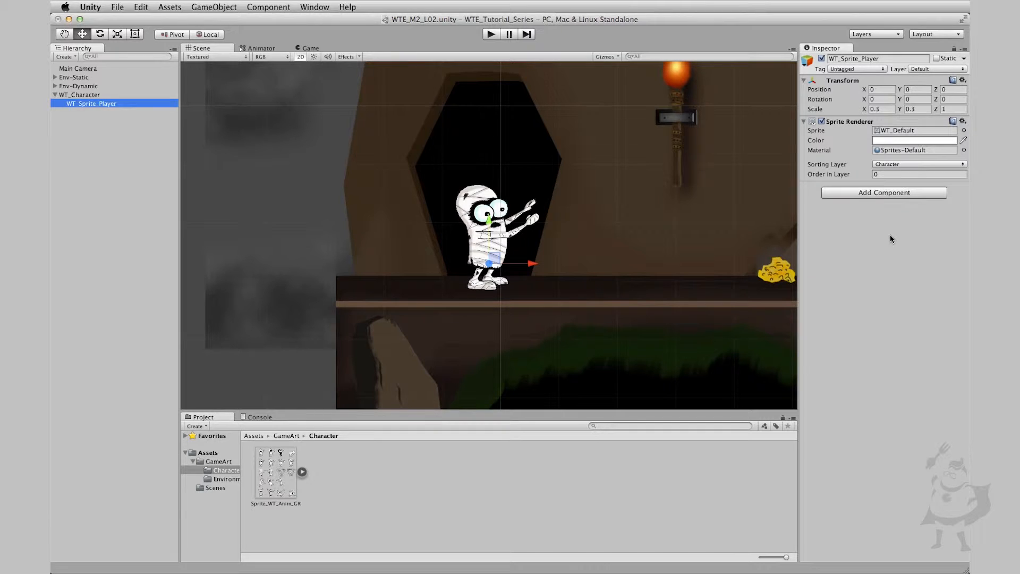
- Add a Rigidbody 2D component to the WT_Character object
left_click(81, 95)
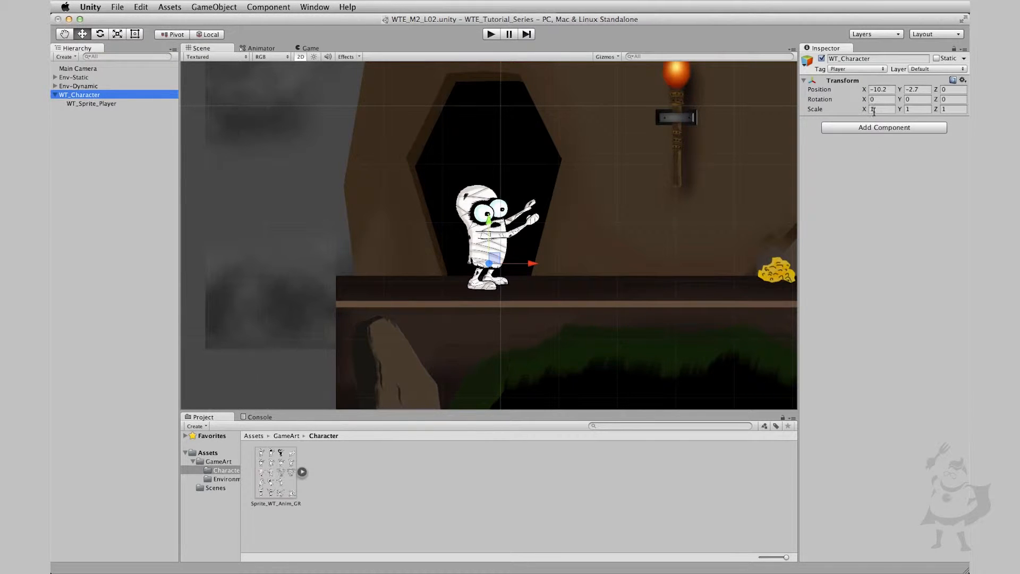
left_click(878, 130)
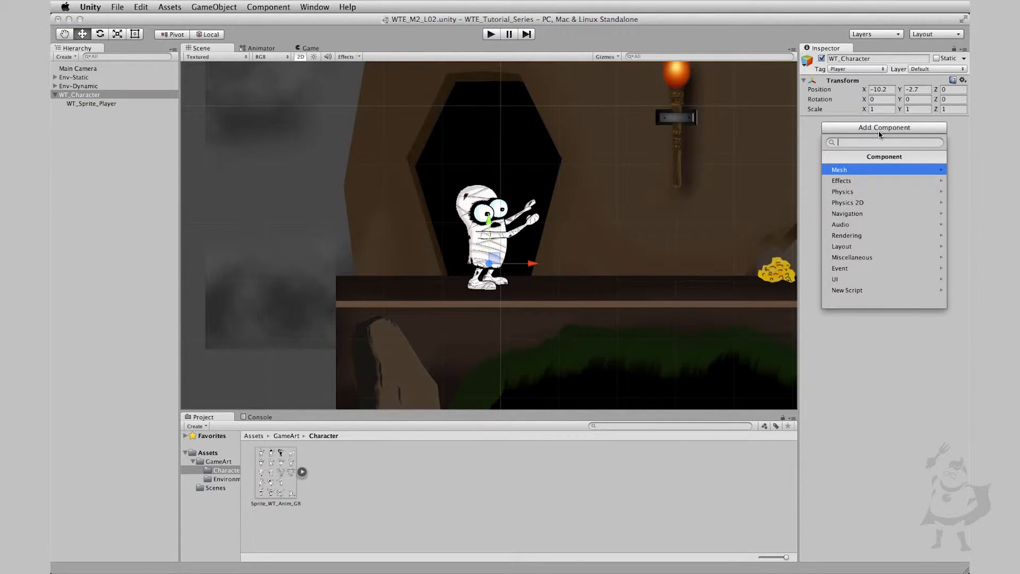
left_click(869, 205)
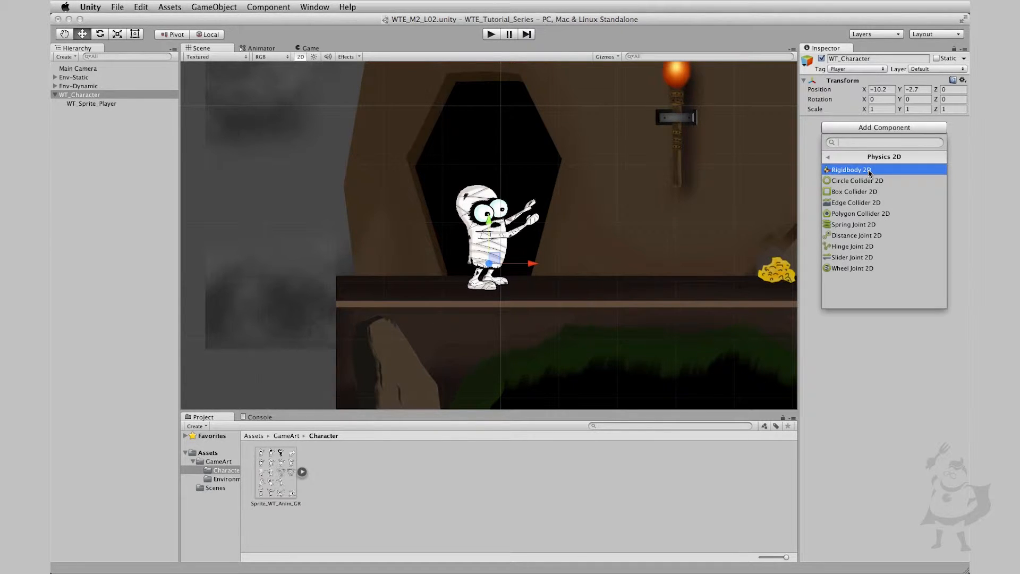
type("rigidbody")
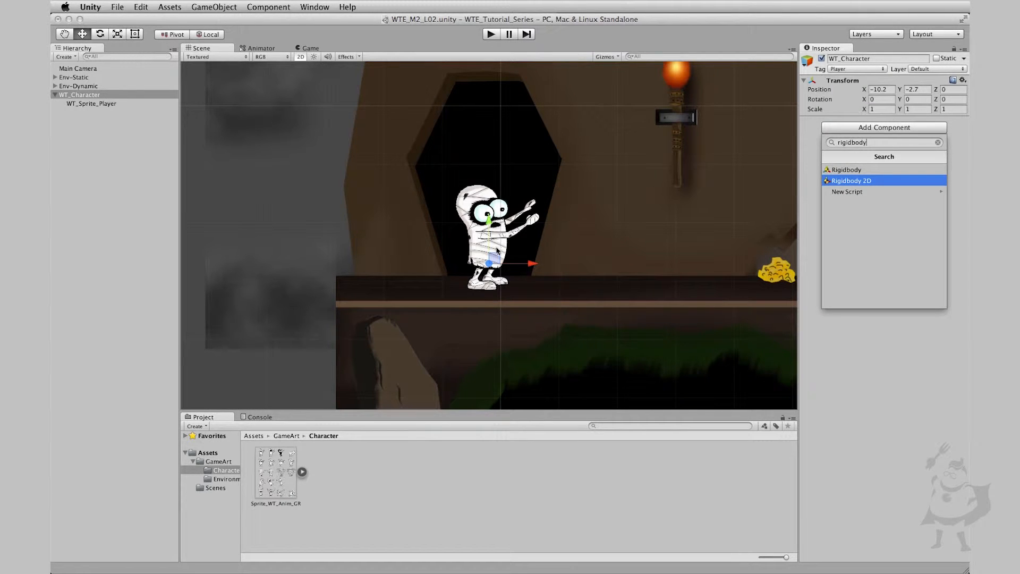
left_click(867, 180)
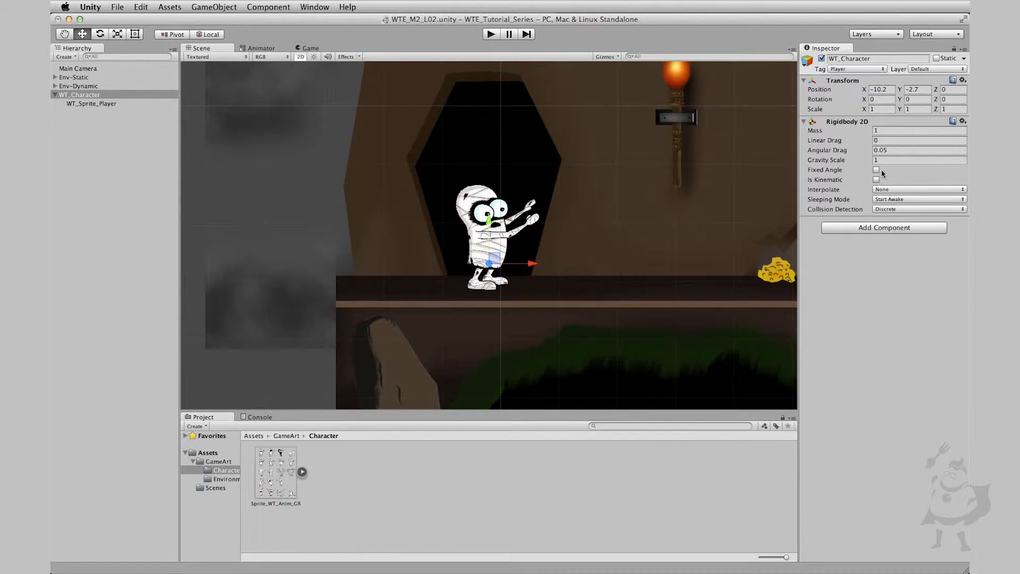
- Enable Fixed Angle on the Rigidbody 2D, keep Is Kinematic off, and set Interpolate to Interpolate
left_click(876, 170)
left_click(876, 180)
left_click(875, 180)
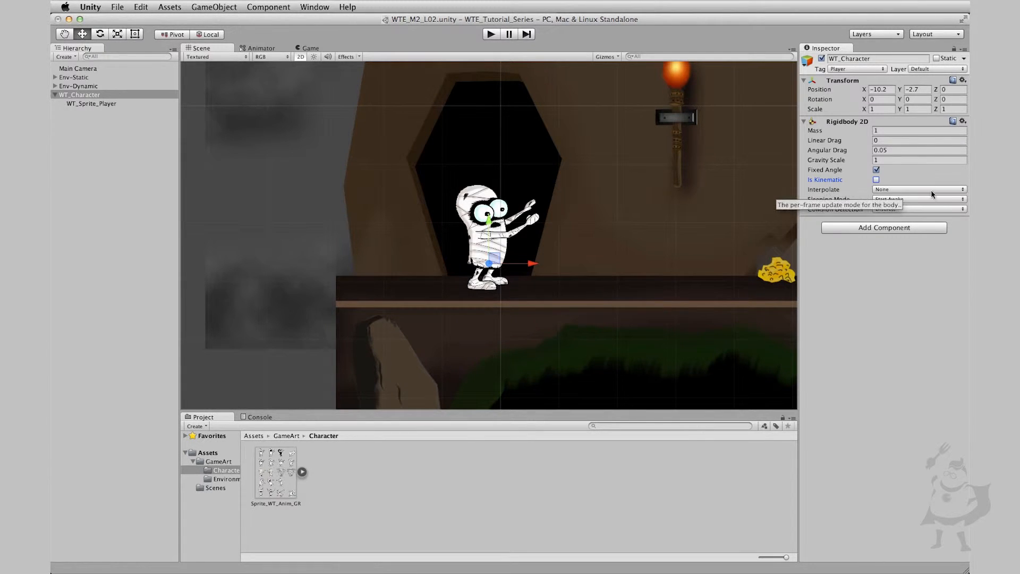
left_click(906, 190)
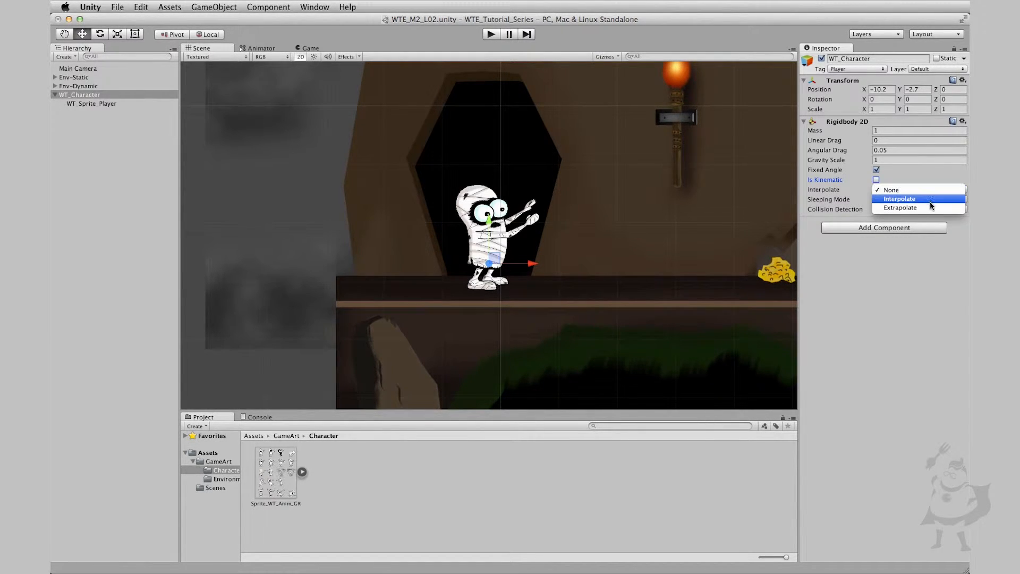
left_click(903, 200)
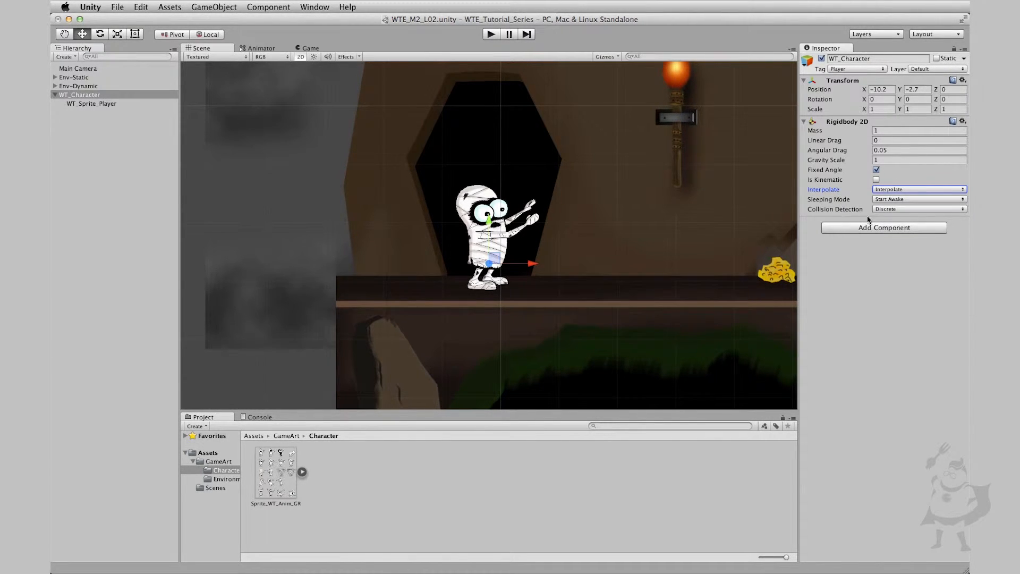
left_click(804, 121)
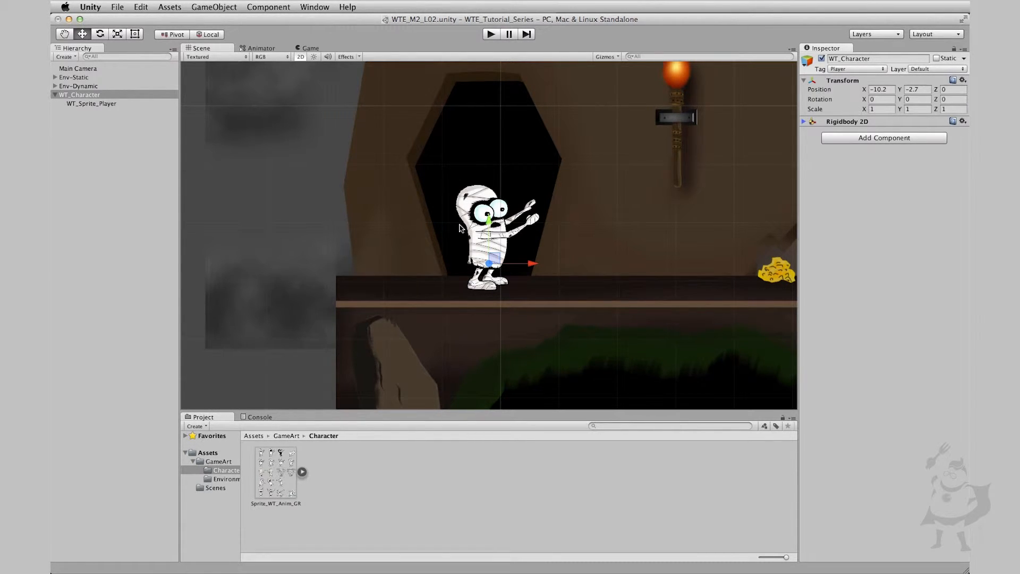
- Add a Box Collider 2D component to WT_Character
left_click(887, 138)
left_click(938, 153)
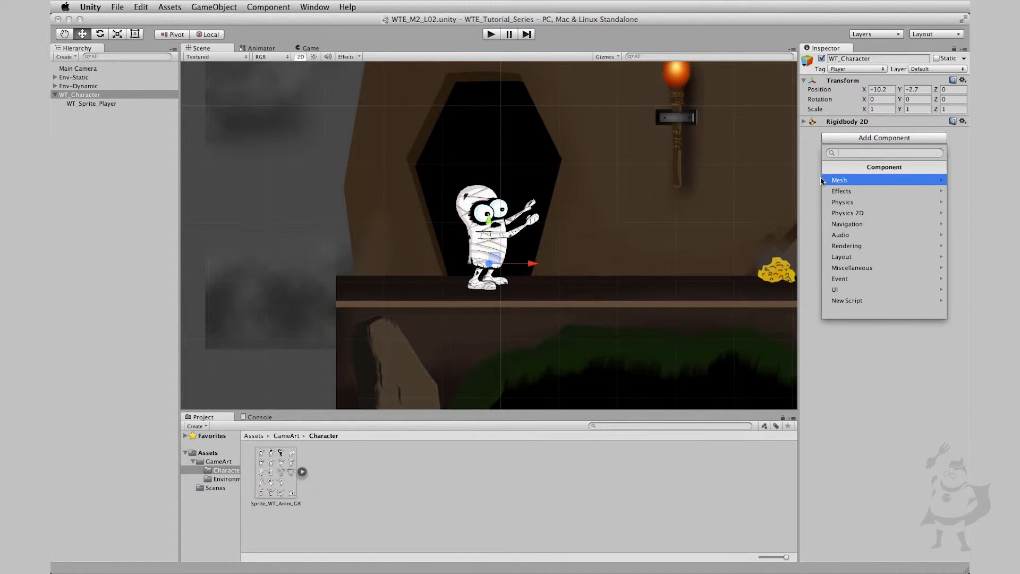
left_click(874, 213)
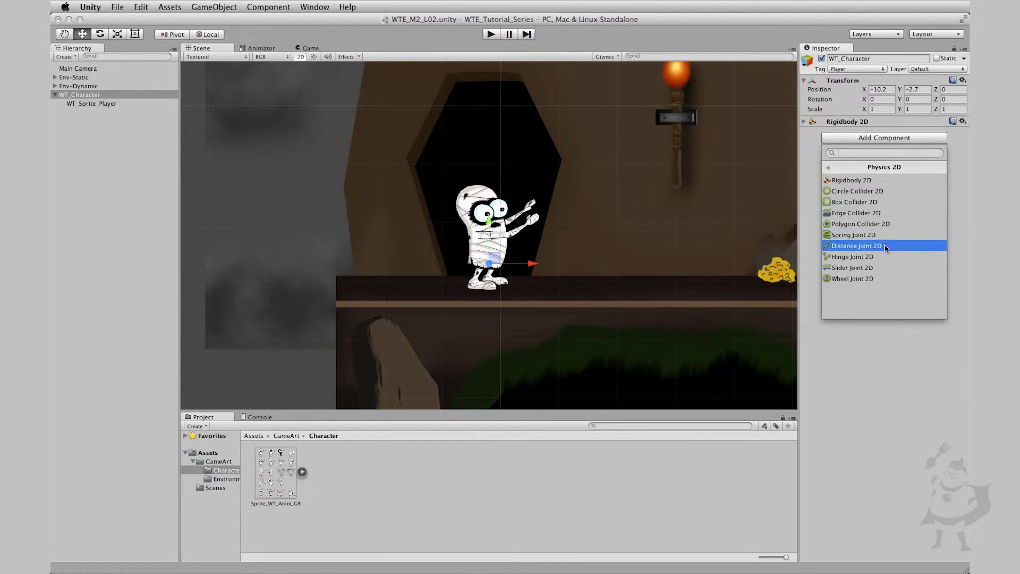
left_click(890, 201)
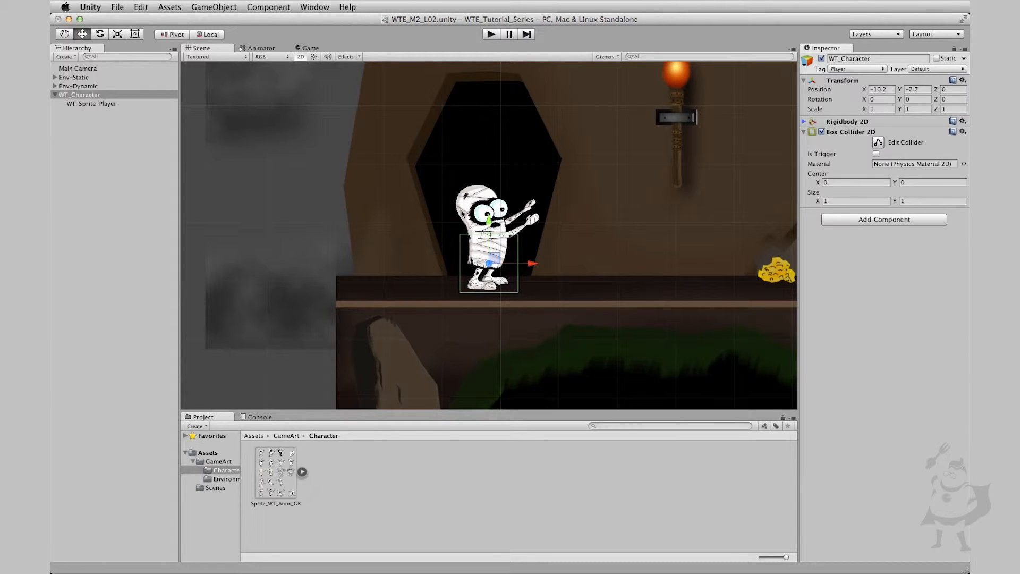
- Roughly fit the box collider around the mummy, with center about X -0.12, Y 0.45 and size about X 0.85, Y 1.69
scroll(558, 236, "up", 3)
scroll(558, 236, "up", 3)
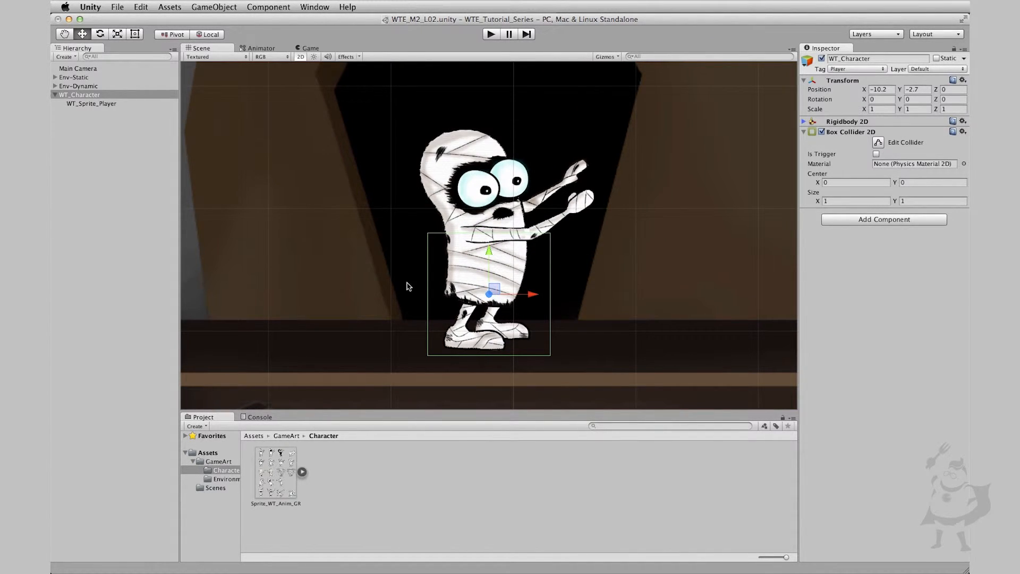
middle_click_drag(693, 245, 699, 251)
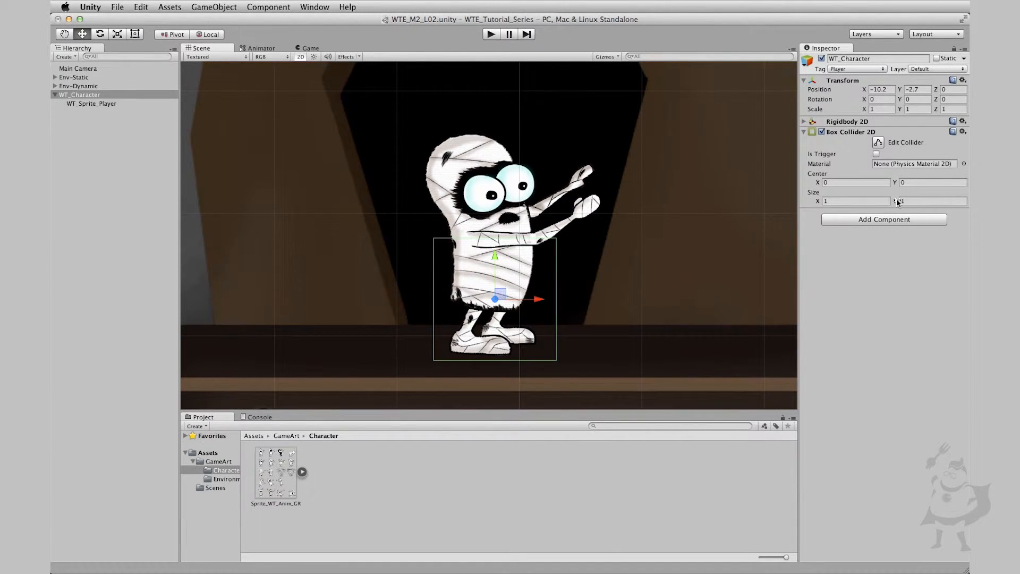
mouse_move(896, 201)
left_mouse_down()
mouse_move(911, 202)
mouse_move(908, 186)
left_mouse_up()
left_click(896, 184)
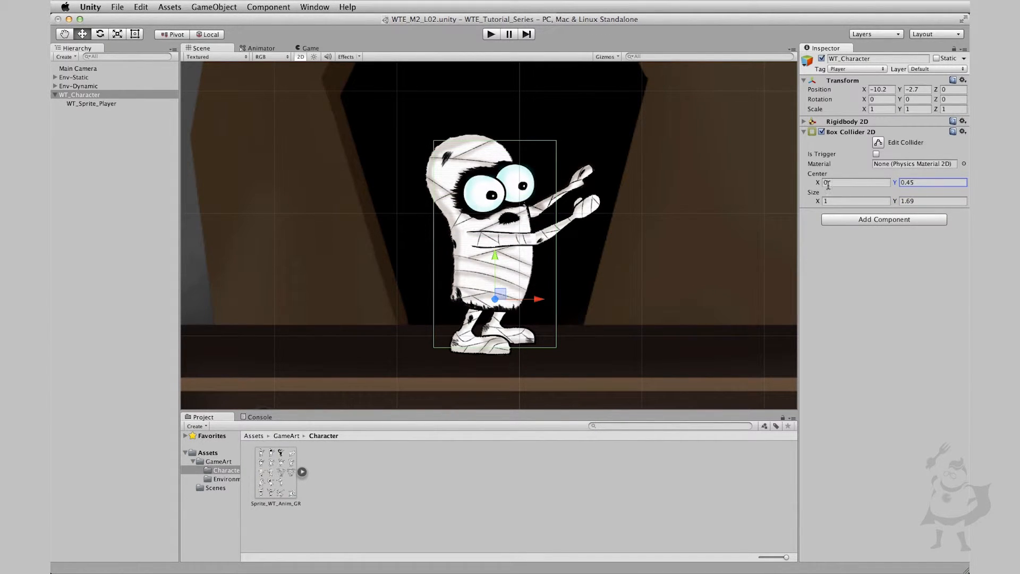
left_click_drag(818, 185, 815, 188)
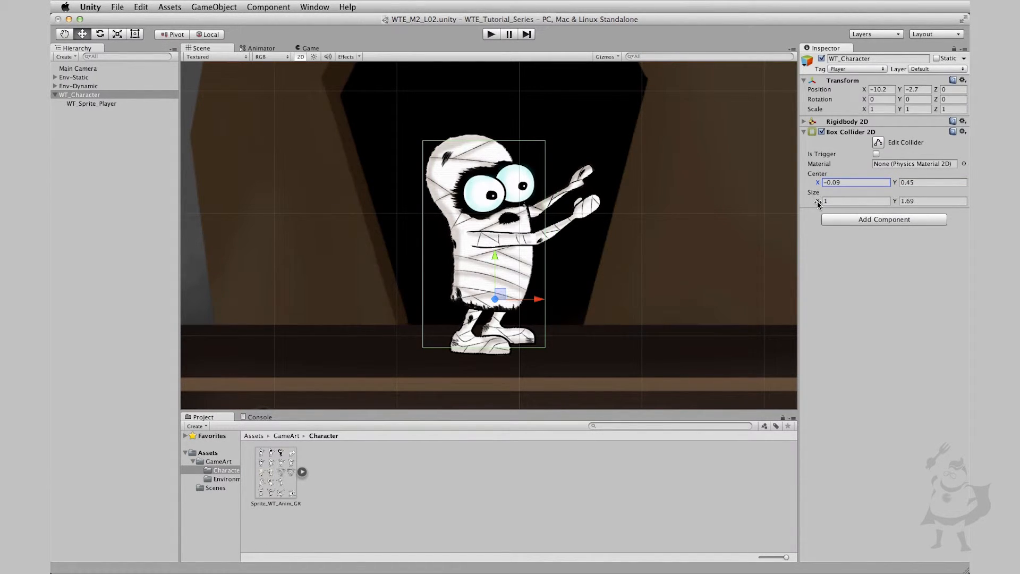
left_click_drag(818, 204, 817, 186)
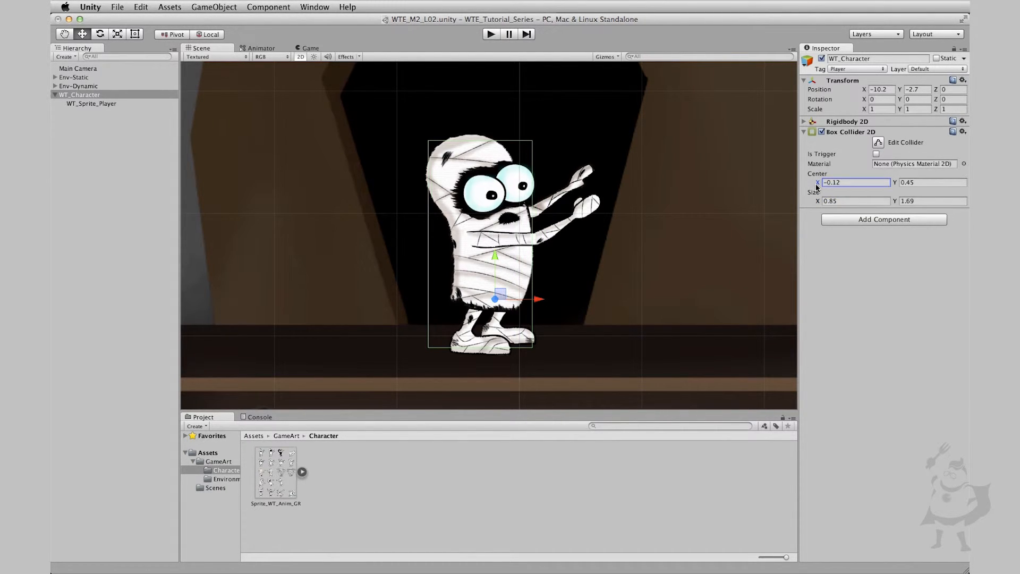
- Set the box collider's size to X 0.9 and Y 1.8
left_click(849, 201)
type("0.8")
key("BackSpace")
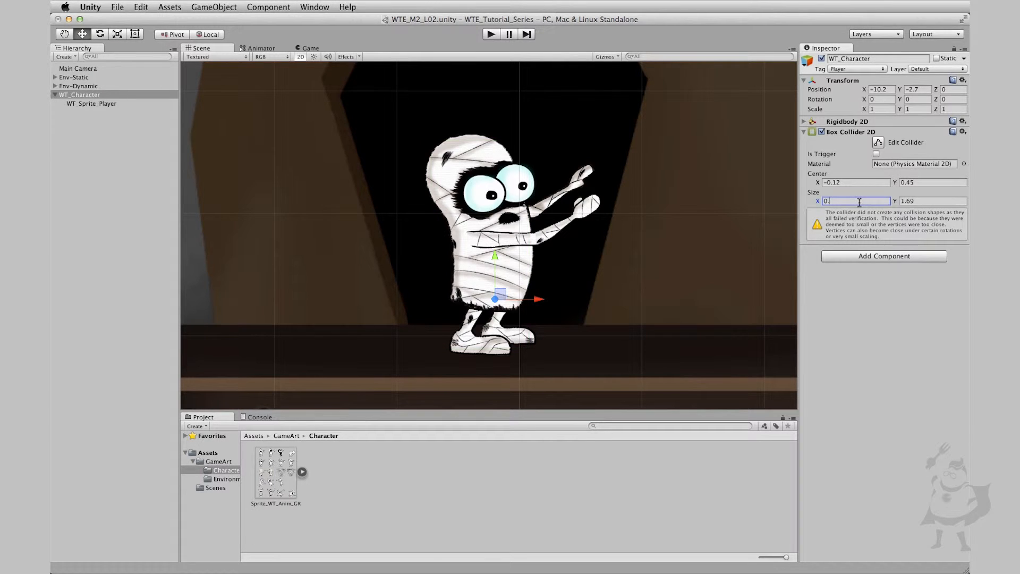
type("90")
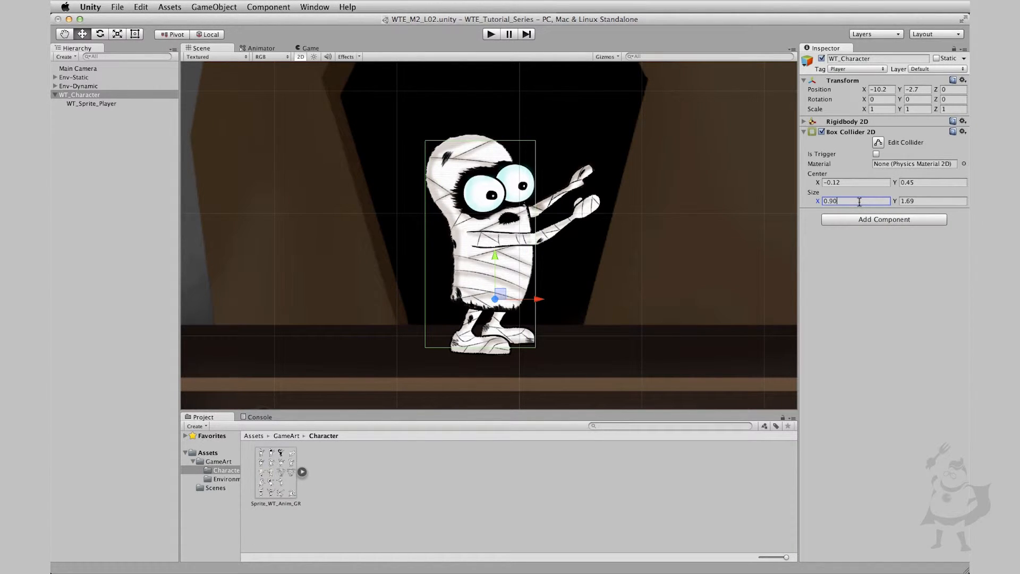
left_click(921, 202)
type("1.")
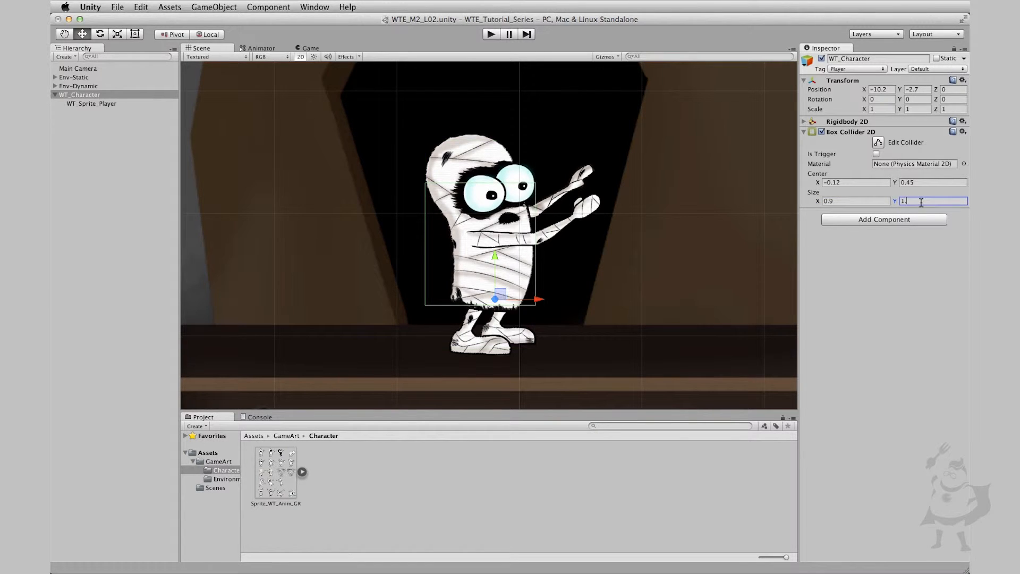
type("8")
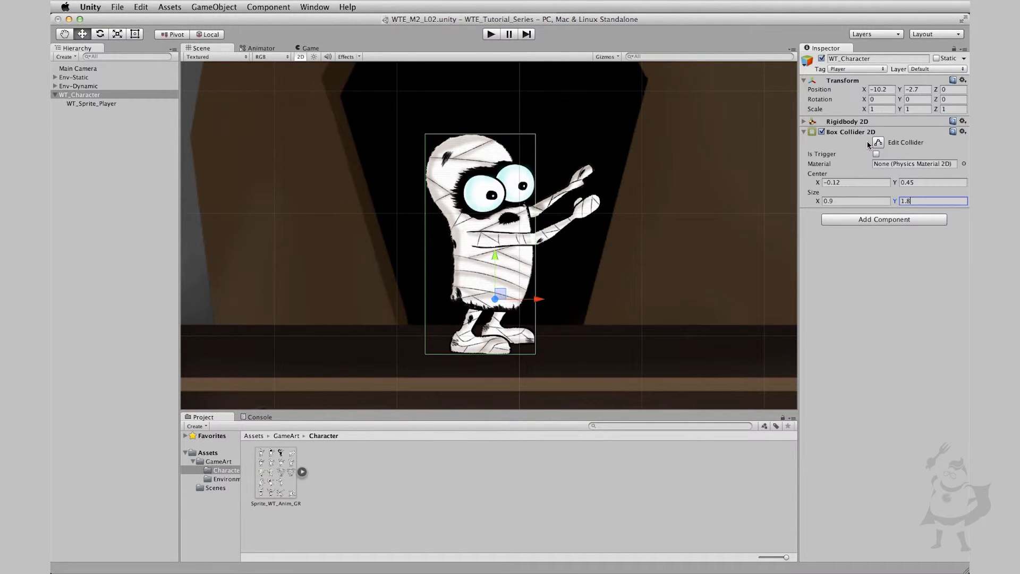
- Collapse and re-expand the Box Collider 2D settings to check the collider outline in the scene
left_click(853, 132)
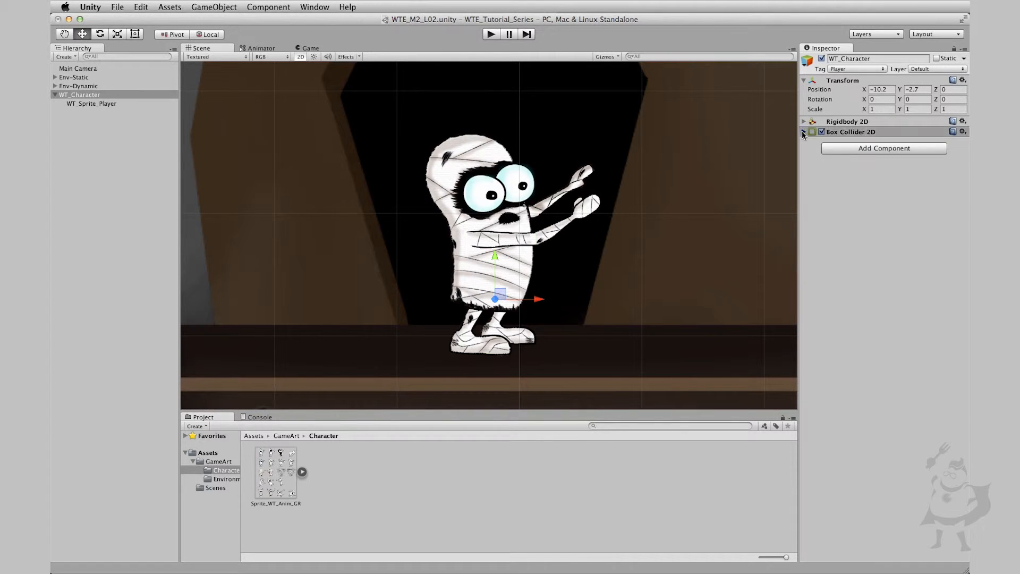
left_click(851, 133)
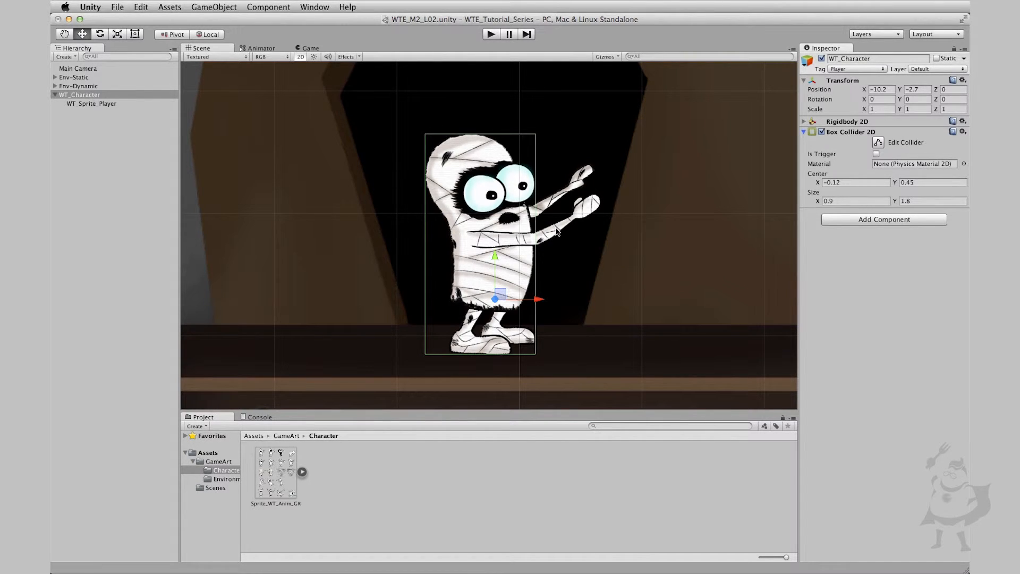
left_click(819, 134)
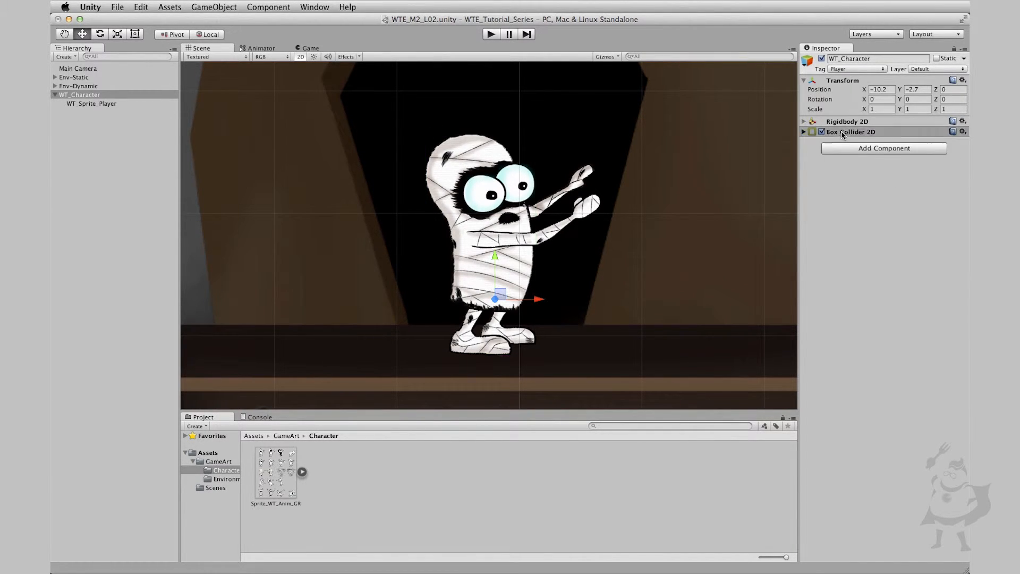
left_click(817, 136)
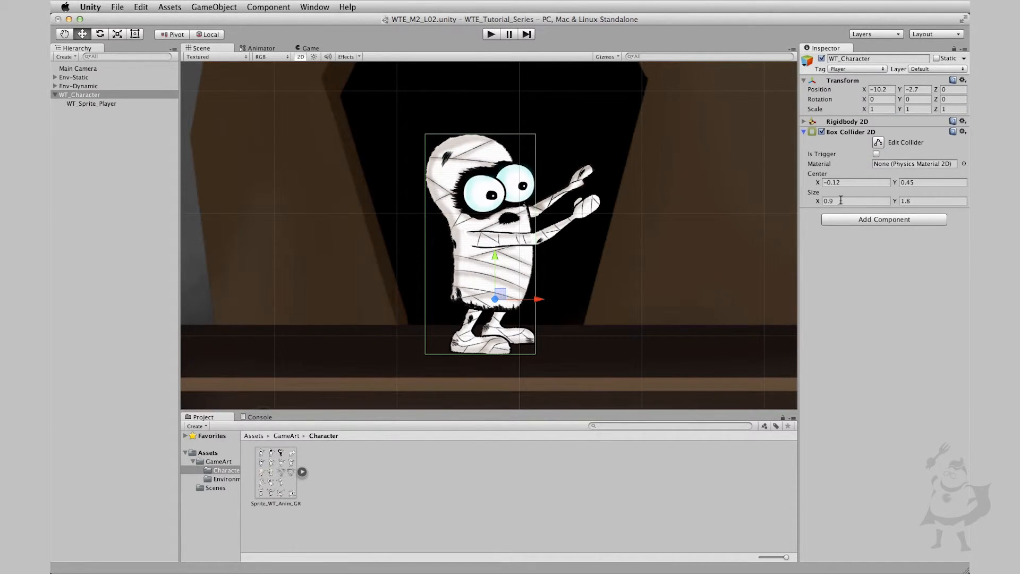
- Turn the box collider's Is Trigger option on and back off
left_click(876, 154)
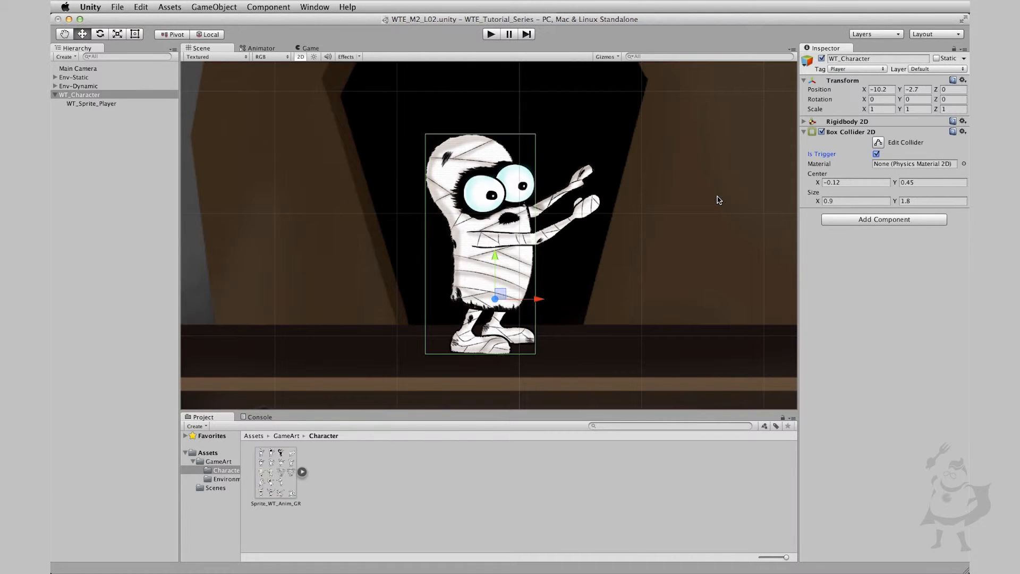
left_click(876, 154)
- Play-test the scene twice to check how WT_Character behaves with its physics components, stopping each run
scroll(607, 252, "down", 10)
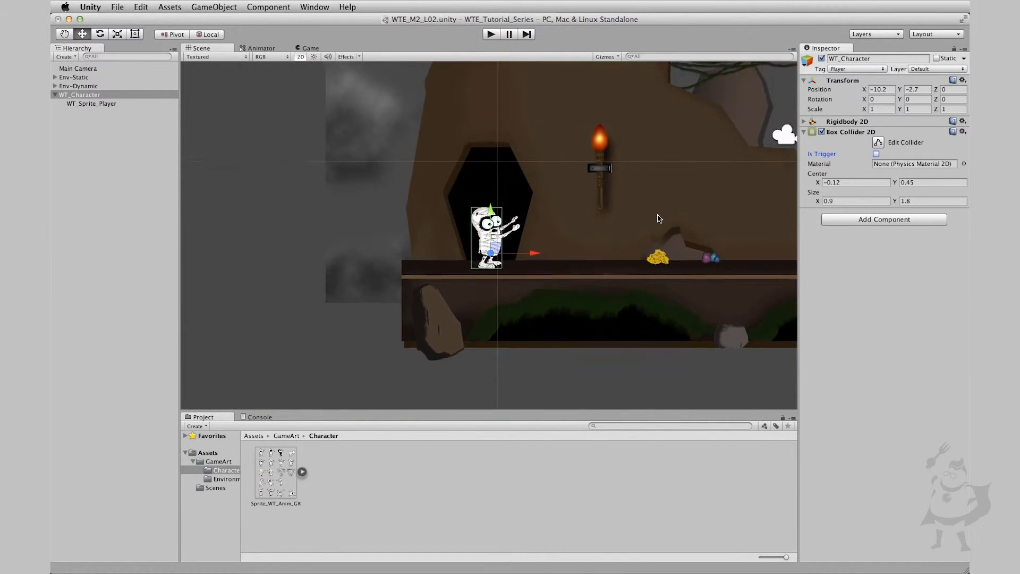
middle_click_drag(663, 171, 417, 228)
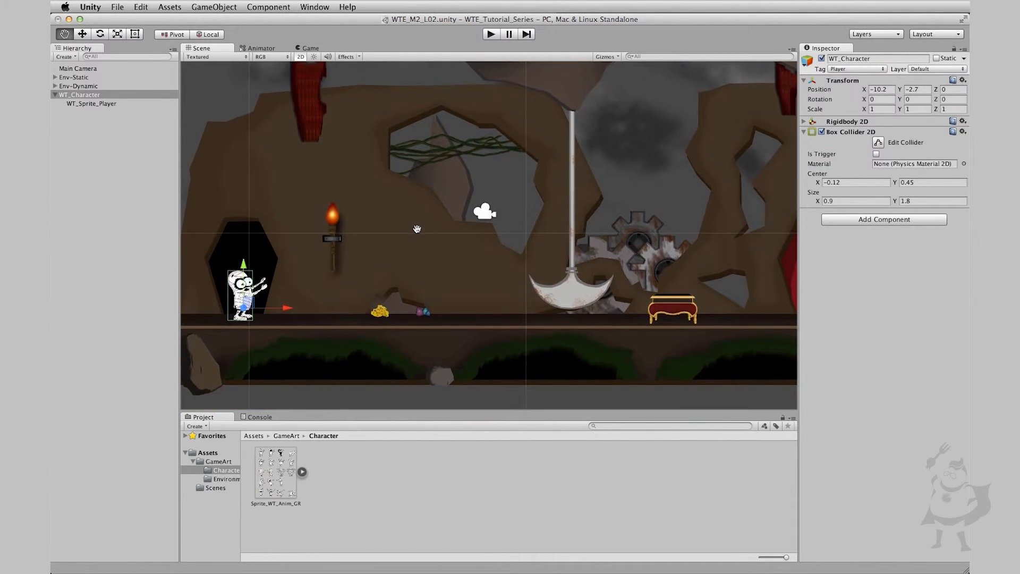
left_click(111, 137)
left_click(95, 97)
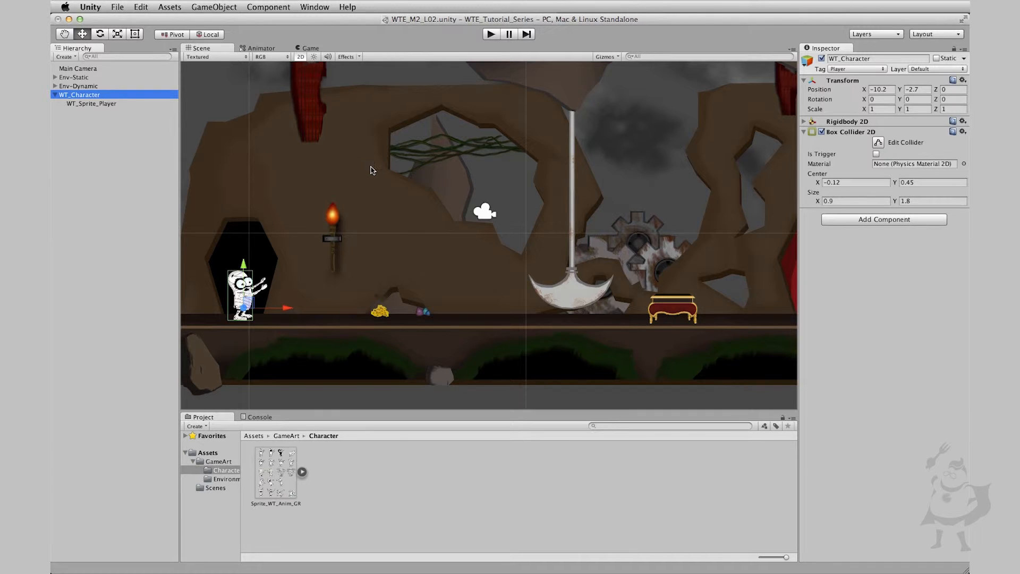
left_click(491, 34)
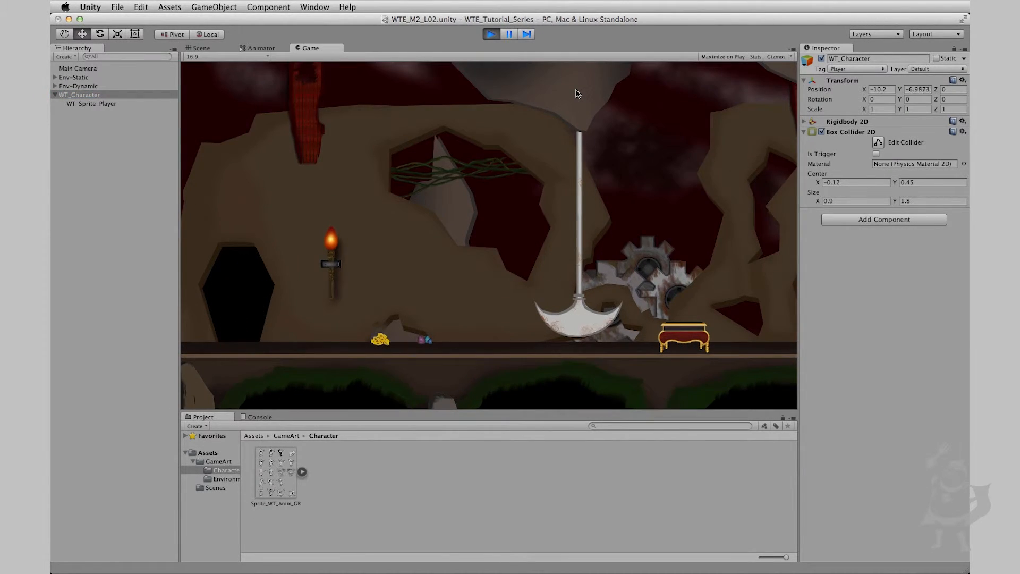
left_click(492, 35)
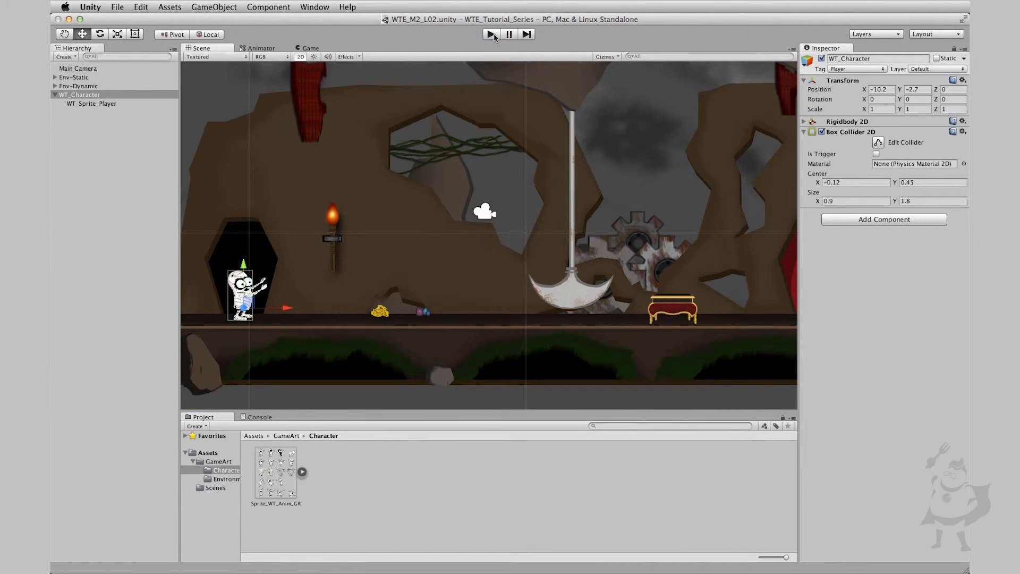
left_click(492, 35)
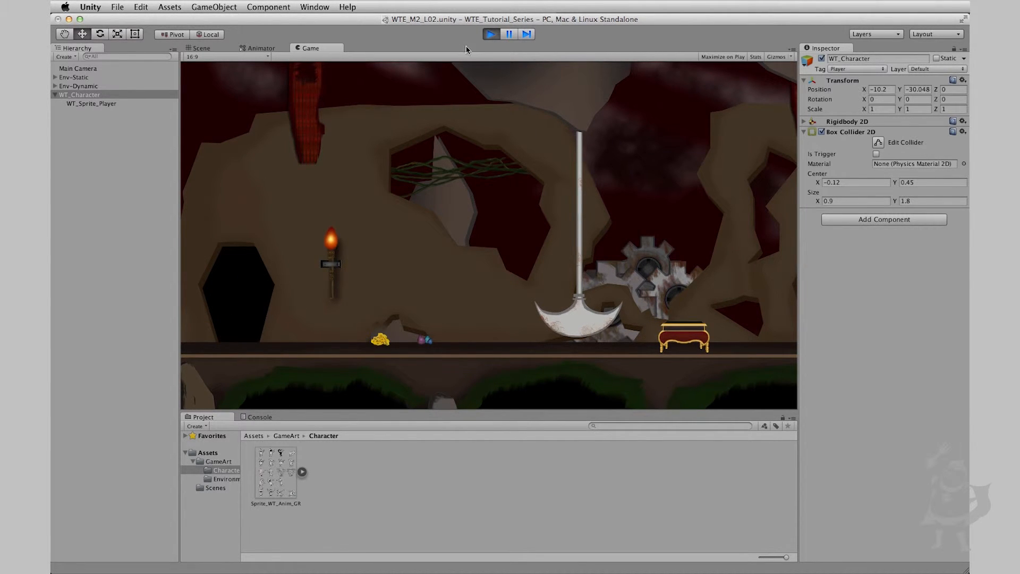
left_click(492, 34)
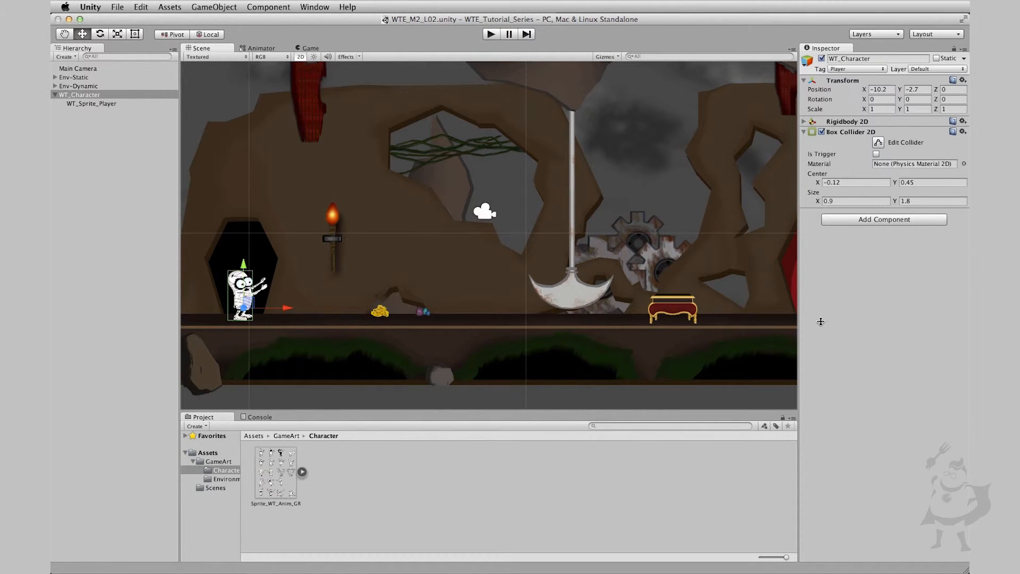
- Add a Box Collider 2D to the Env_Background_Main object inside the Env-Static group
scroll(422, 278, "down", 2)
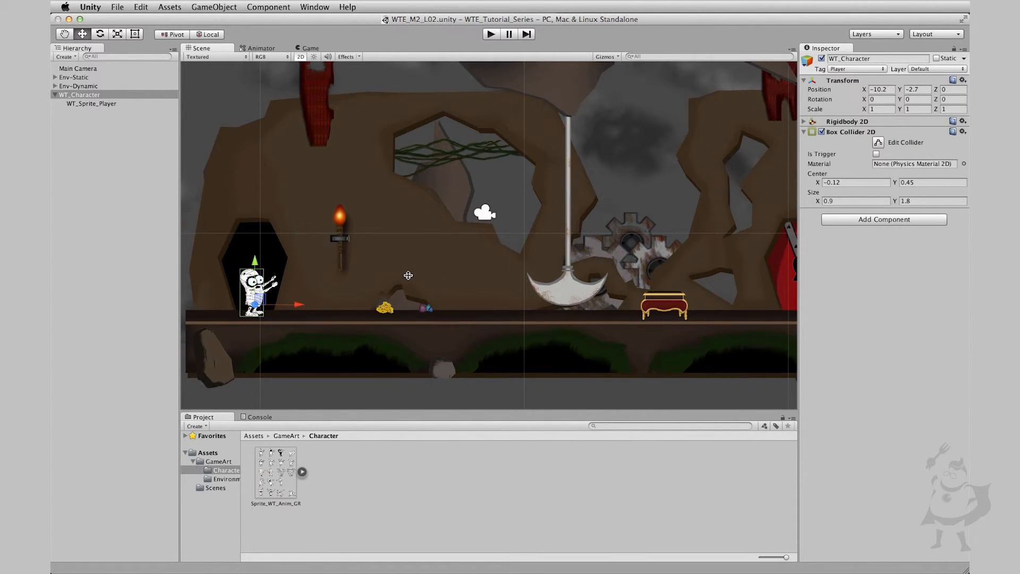
middle_click_drag(325, 259, 483, 234)
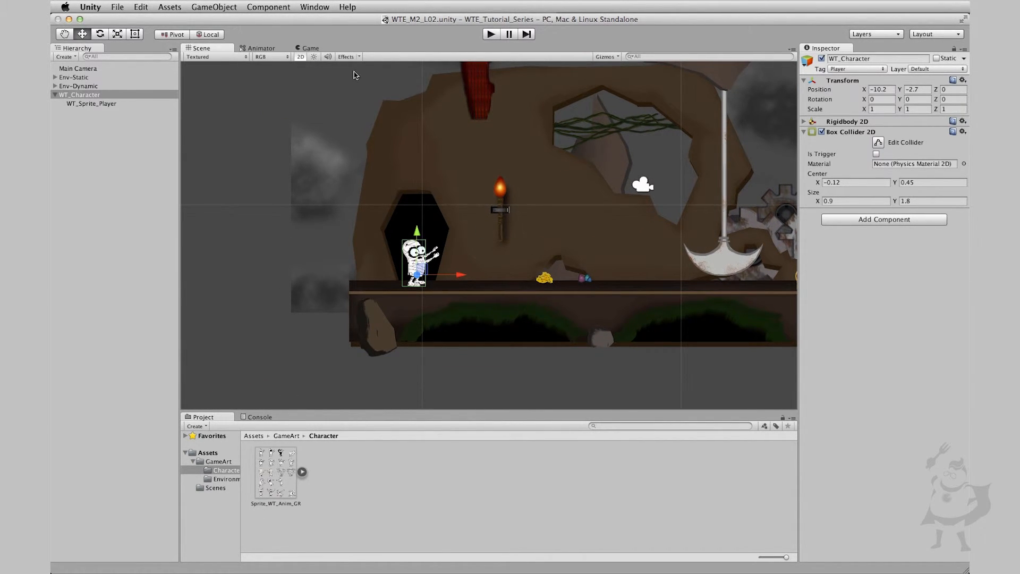
scroll(521, 218, "up", 5)
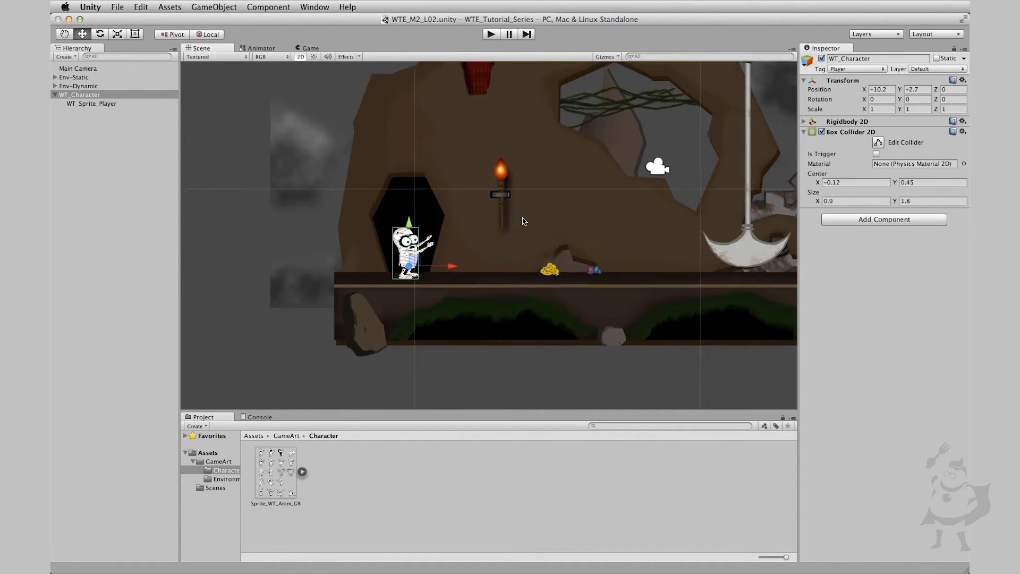
scroll(521, 221, "down", 2)
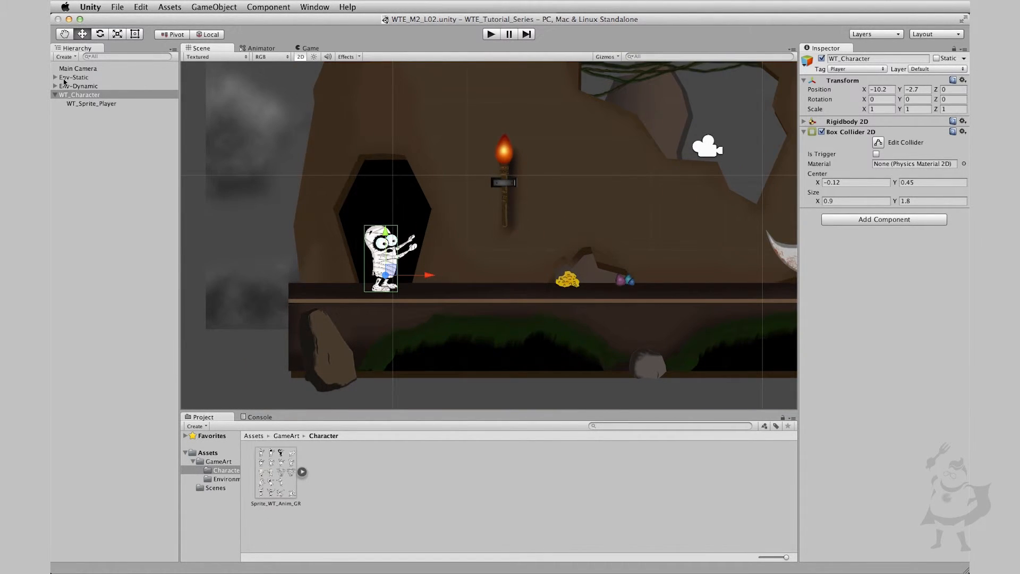
left_click(55, 77)
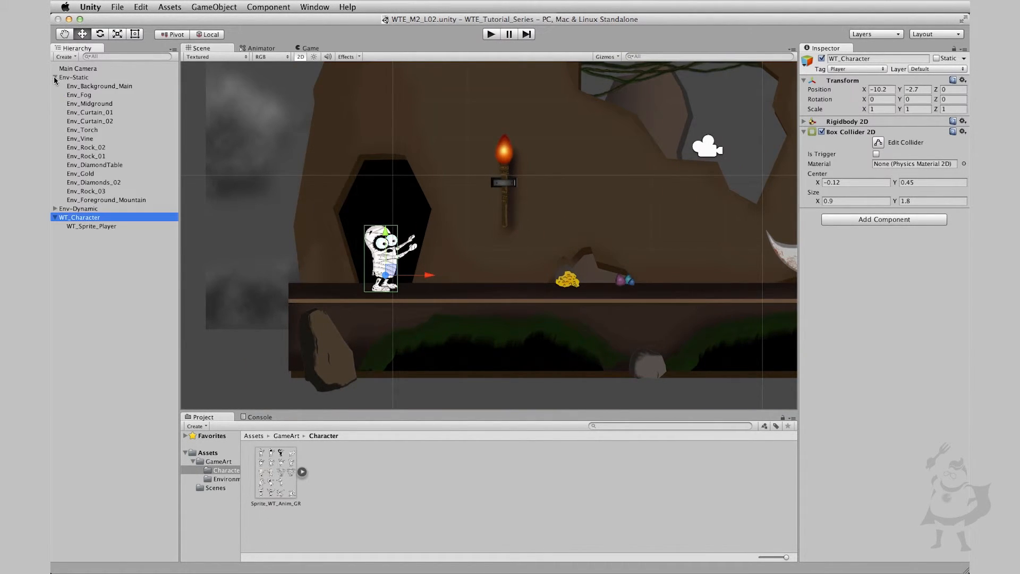
left_click(106, 87)
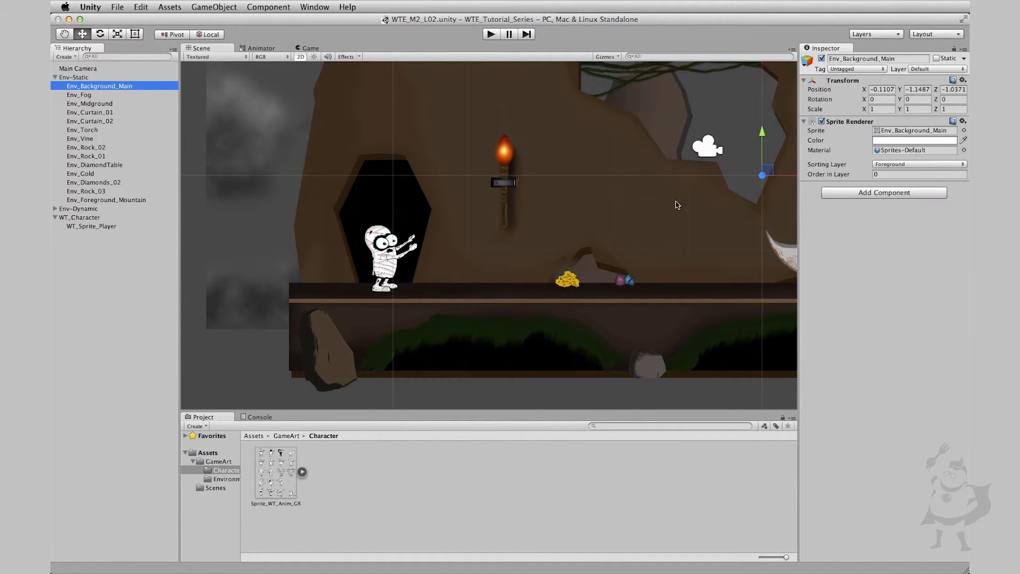
scroll(594, 193, "down", 5)
middle_click_drag(603, 221, 498, 239)
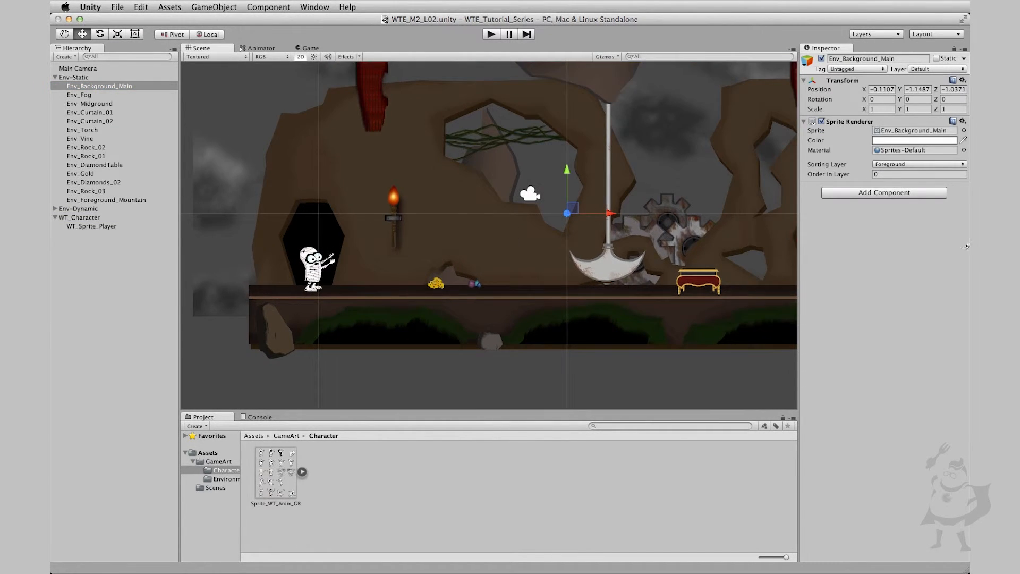
left_click(872, 194)
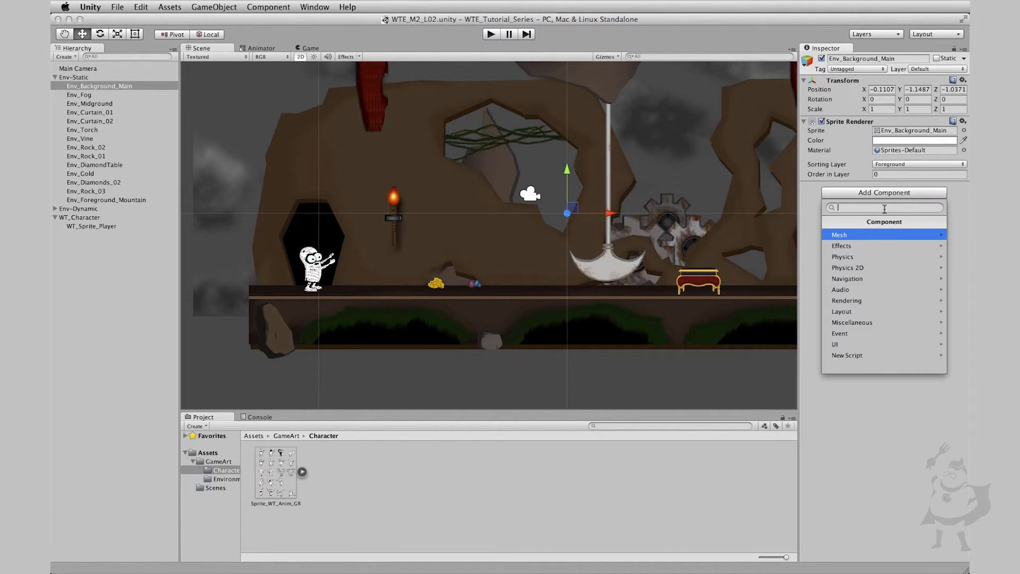
type("box")
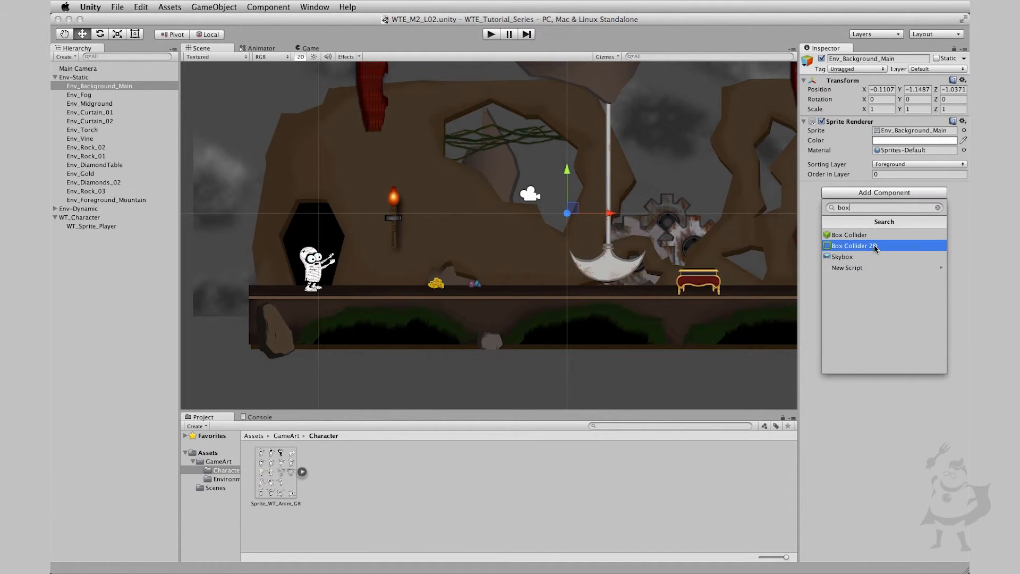
left_click(875, 247)
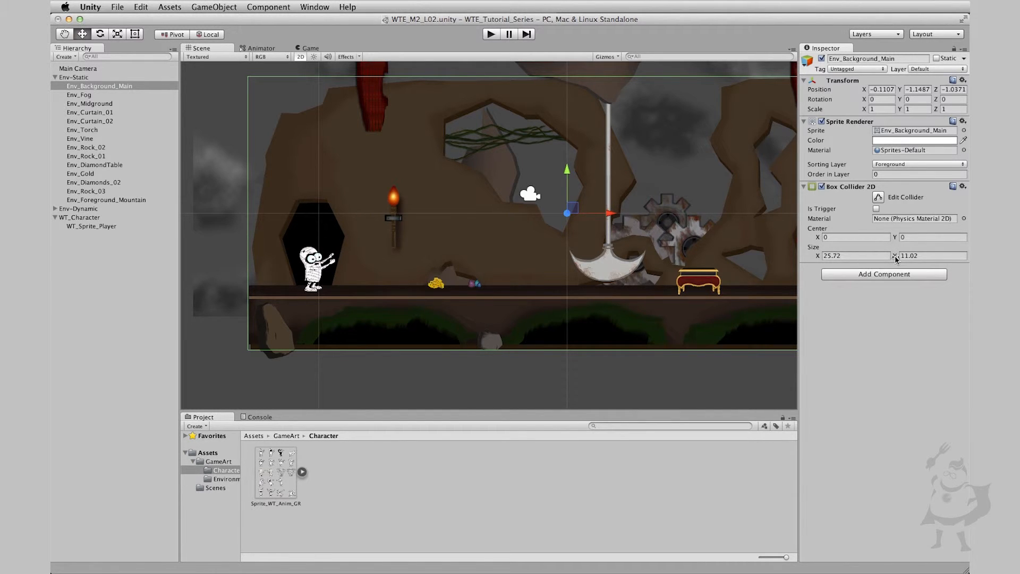
- Shape the background's box collider into a thin wall at the level's left edge with size X 0.18 and center X -12.7
left_click_drag(819, 255, 317, 281)
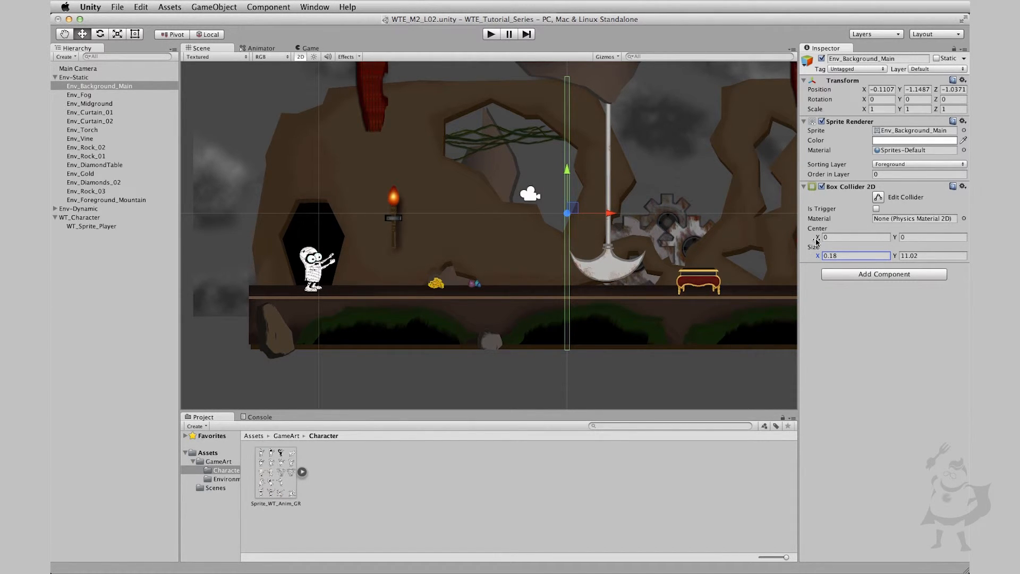
left_click_drag(817, 237, 770, 240)
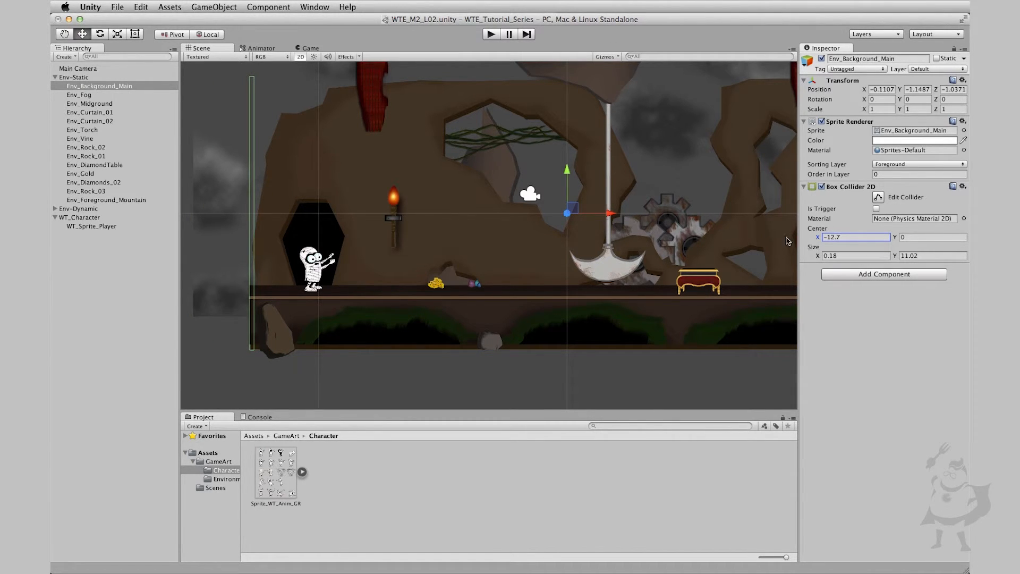
- Add a second Box Collider 2D to Env_Background_Main and copy the first collider's X size of 0.18 into it
left_click(879, 273)
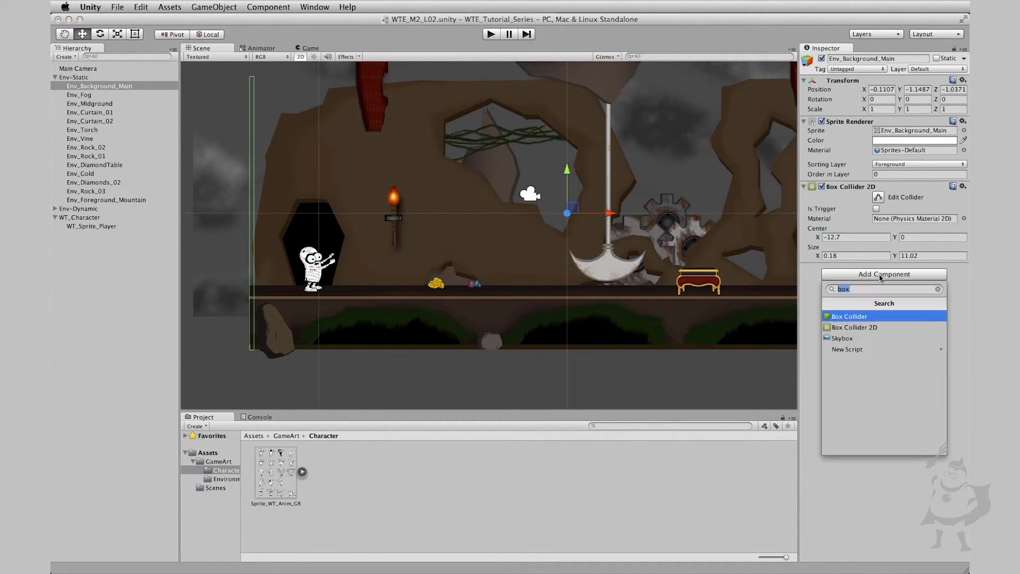
type("bo")
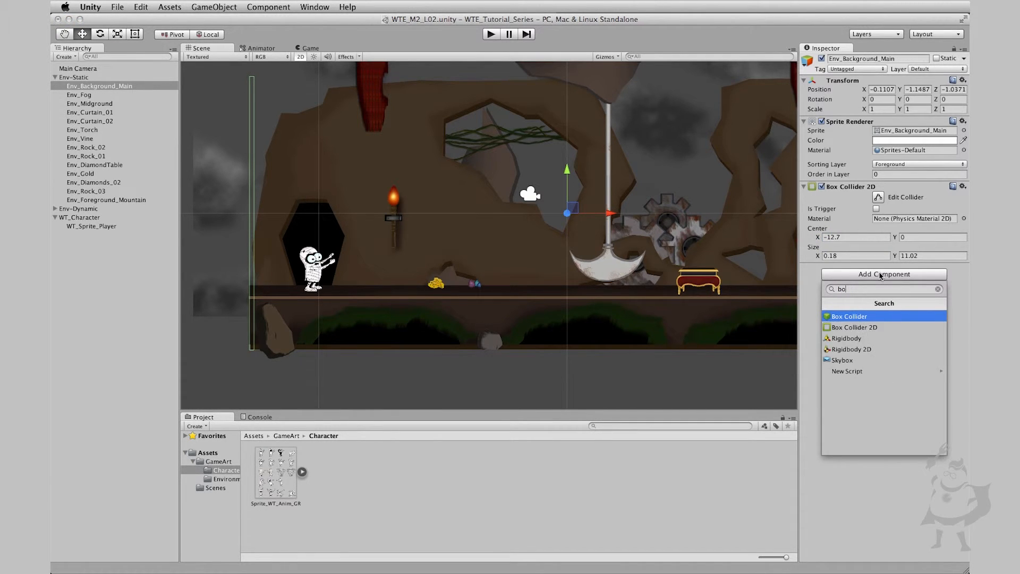
type("x")
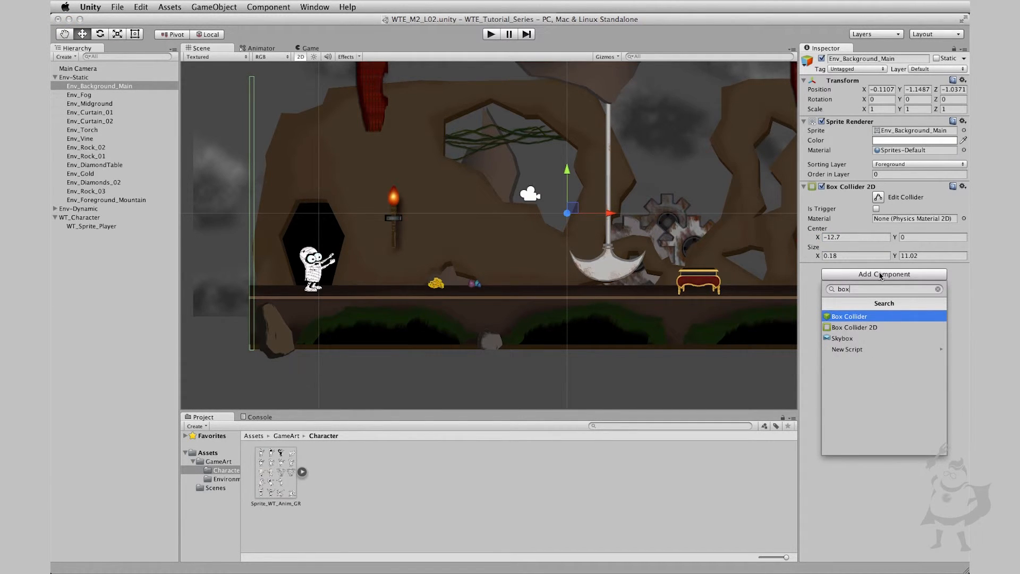
left_click(868, 328)
left_click(844, 256)
key("super+c")
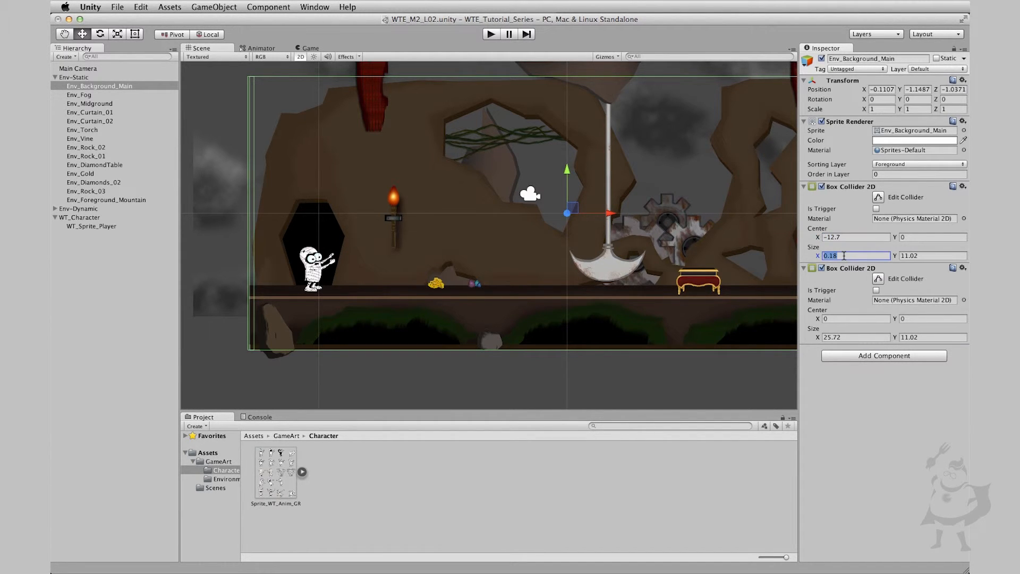
left_click(849, 337)
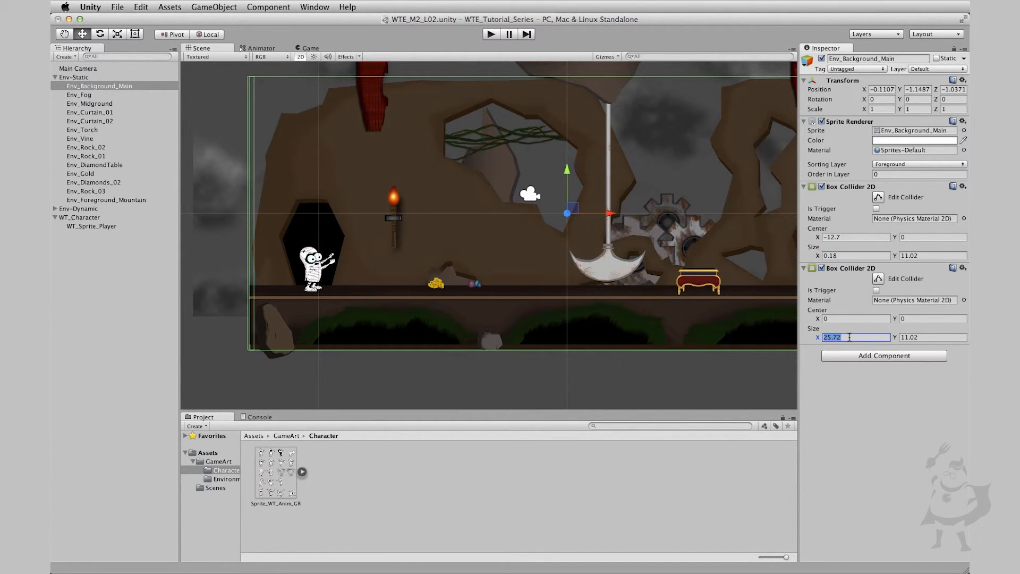
key("super+v")
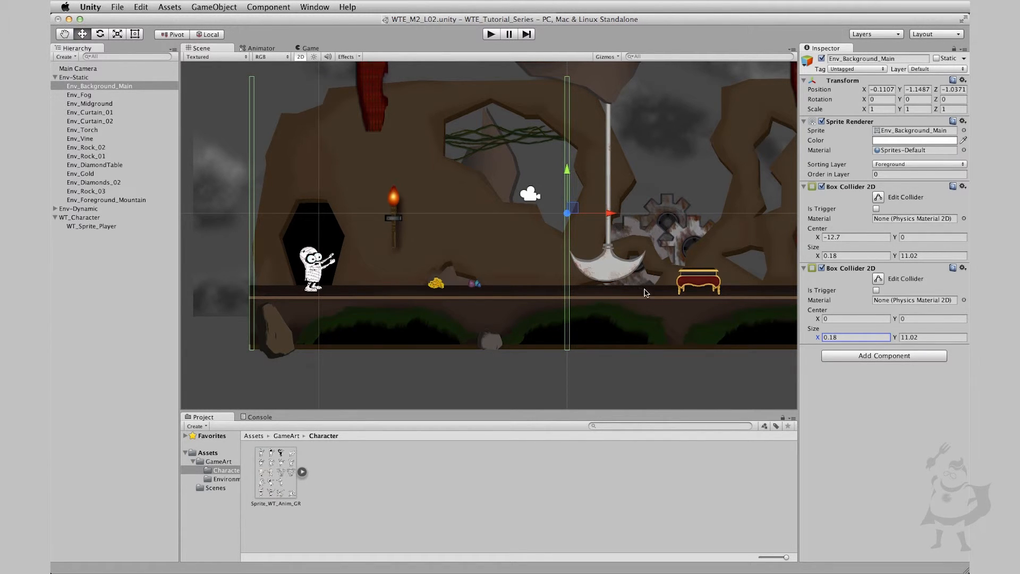
- Move the second wall collider to the level's right edge by setting its center X to 12.7
middle_click_drag(663, 275, 377, 286)
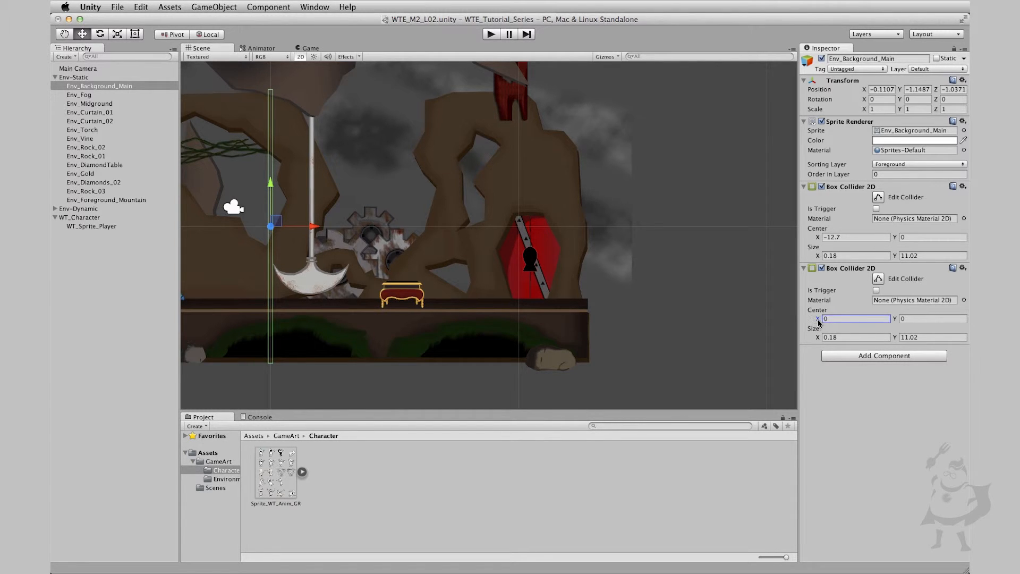
left_click_drag(817, 319, 968, 323)
key("q")
left_click_drag(391, 325, 633, 259)
key("w")
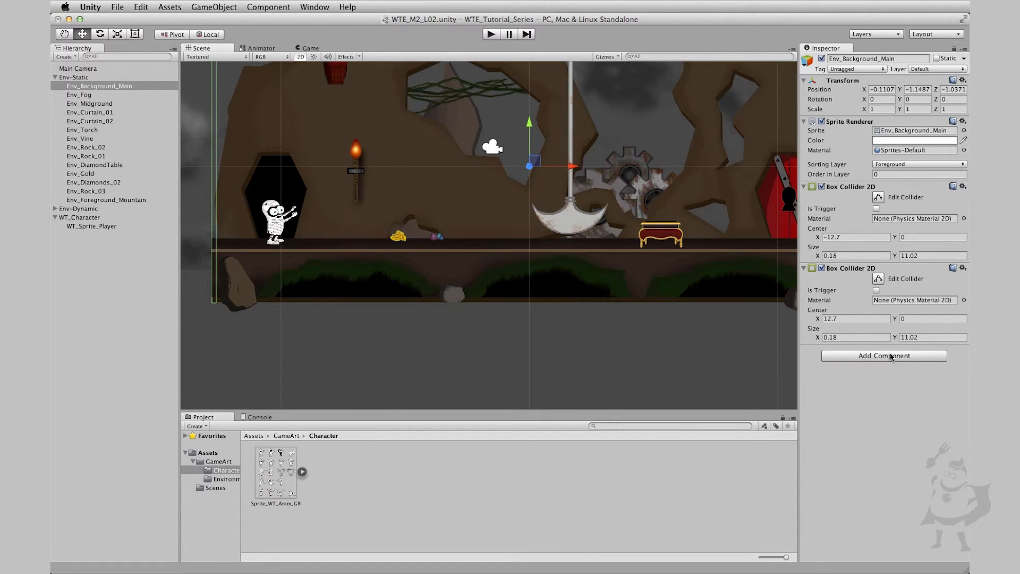
- Collapse both wall colliders and add a third Box Collider 2D to Env_Background_Main, expanding its settings
left_click(803, 186)
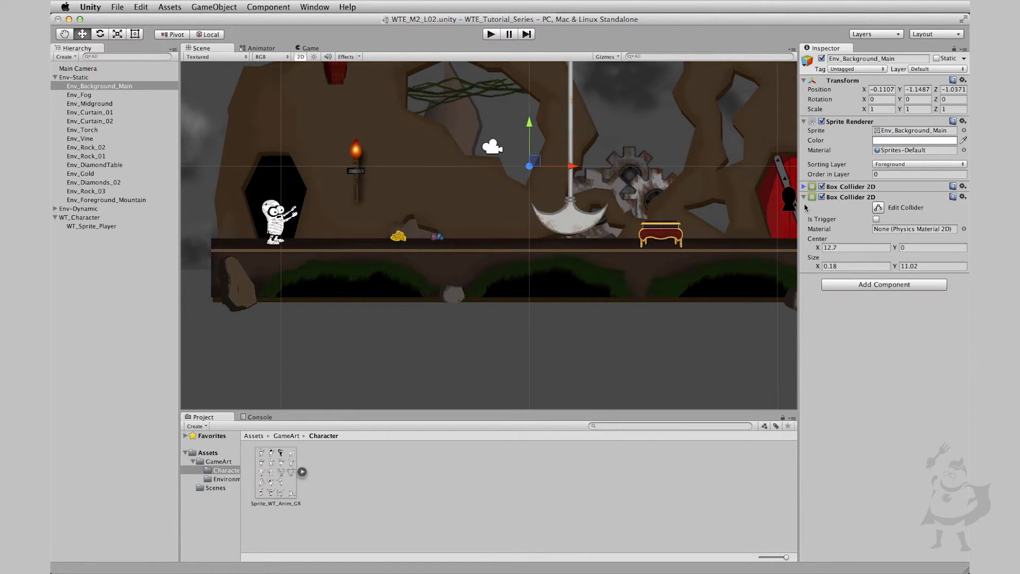
left_click(803, 197)
left_click(867, 214)
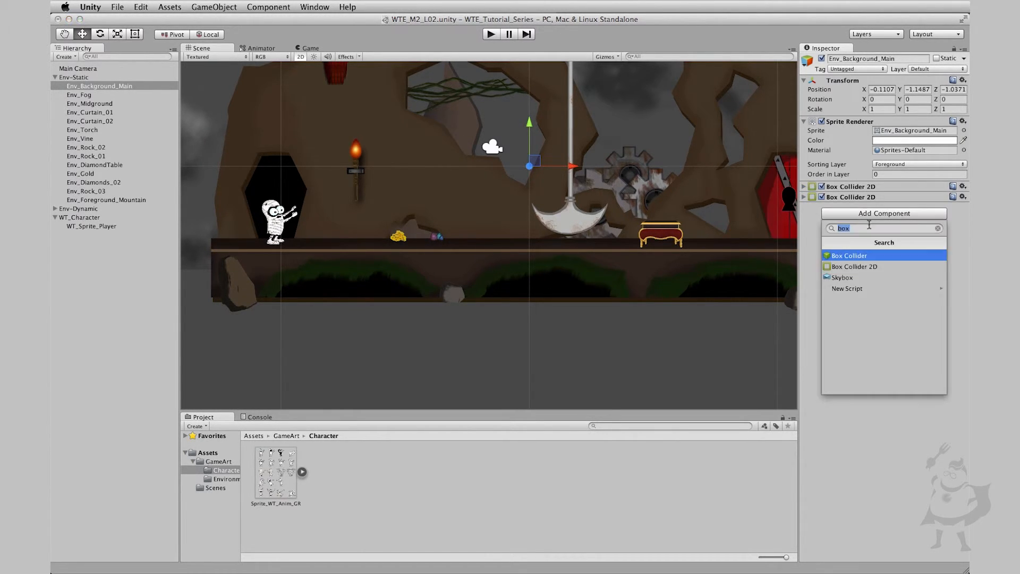
left_click(887, 267)
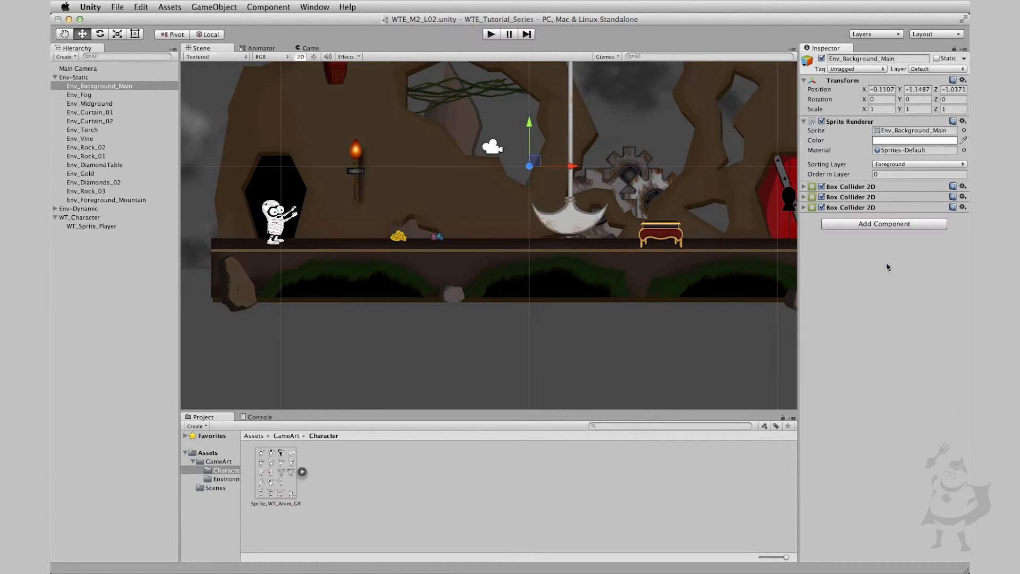
left_click(804, 208)
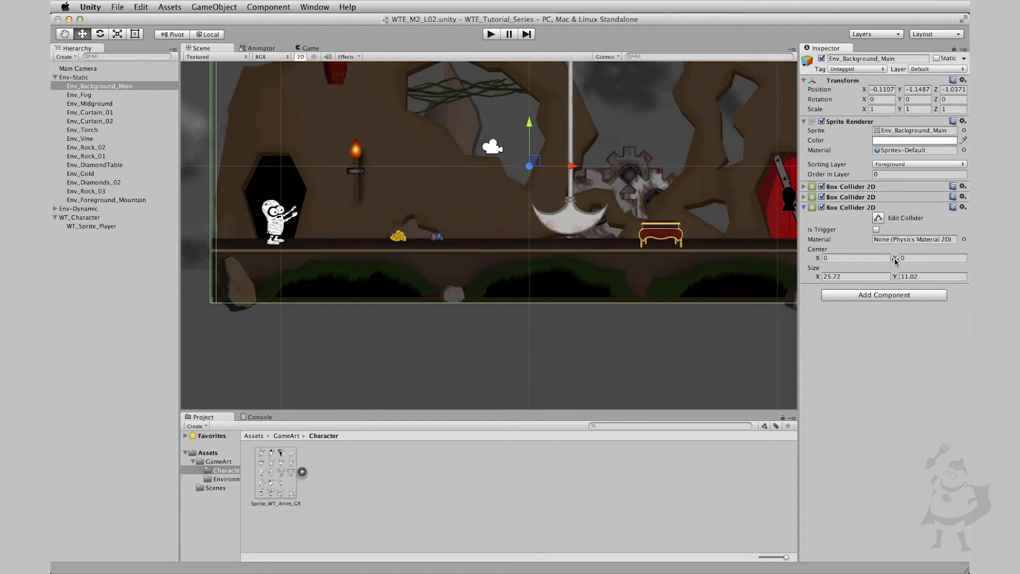
- Turn the third collider into a thin floor with size Y 0.09 and center Y -3.25
left_click_drag(895, 261, 815, 297)
left_click_drag(897, 276, 693, 306)
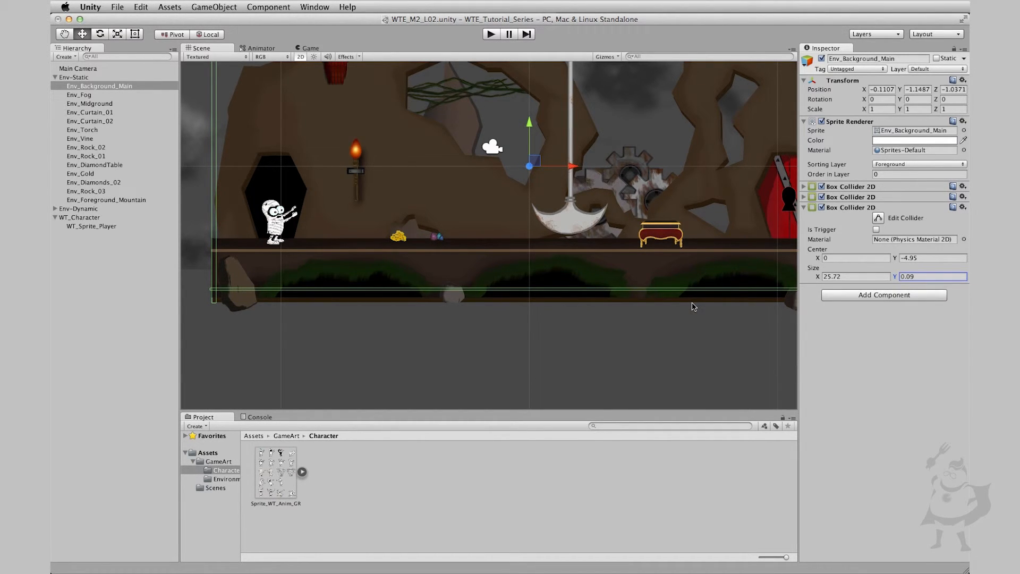
left_click(896, 259)
left_click_drag(896, 261, 902, 260)
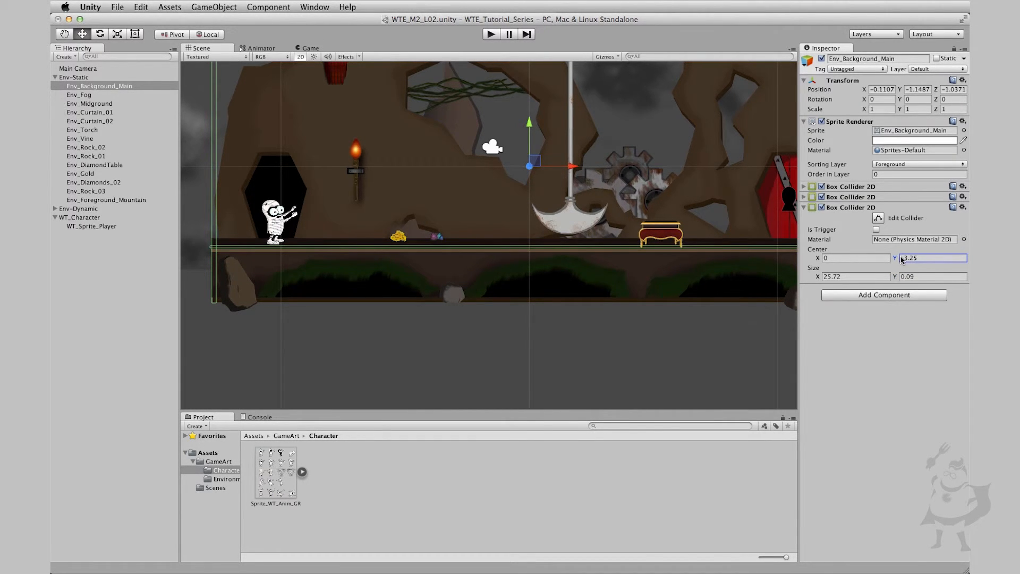
- Raise the floor collider up to the mummy's feet with center Y -3.18
key("q")
scroll(337, 259, "up", 10)
scroll(336, 258, "down", 2)
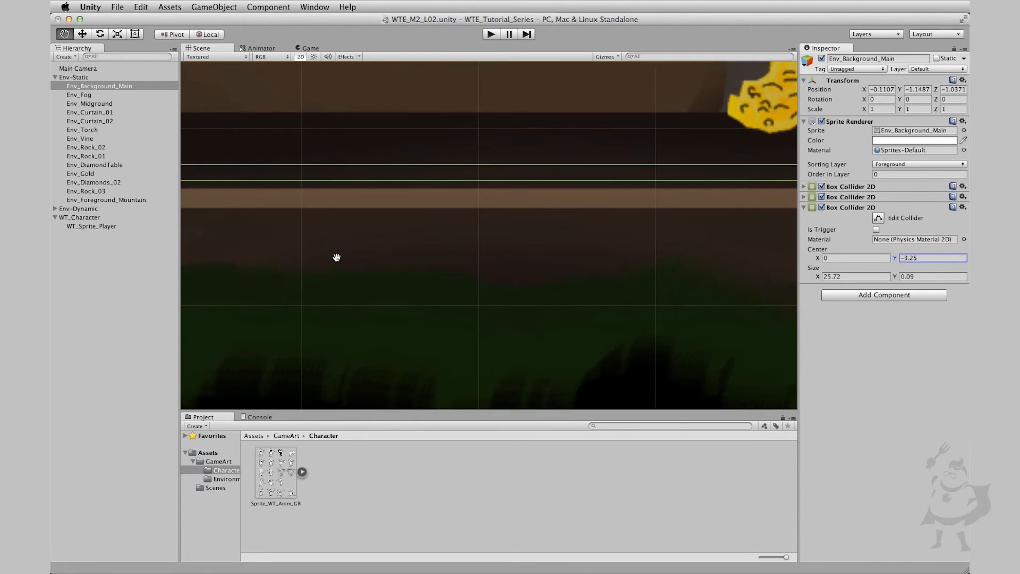
left_click_drag(330, 251, 702, 297)
left_click_drag(298, 221, 479, 256)
key("w")
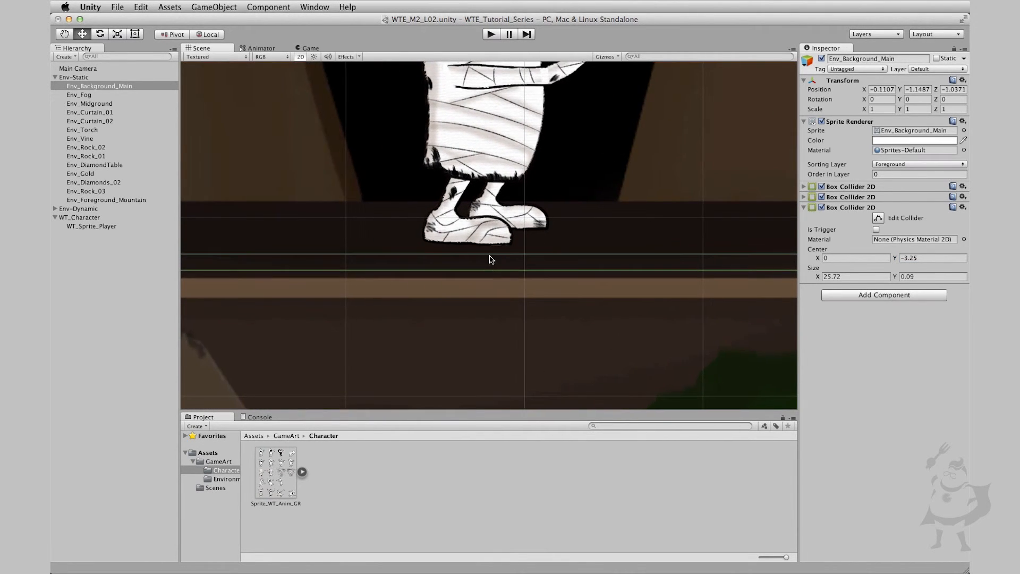
scroll(490, 257, "up", 8)
scroll(490, 256, "down", 3)
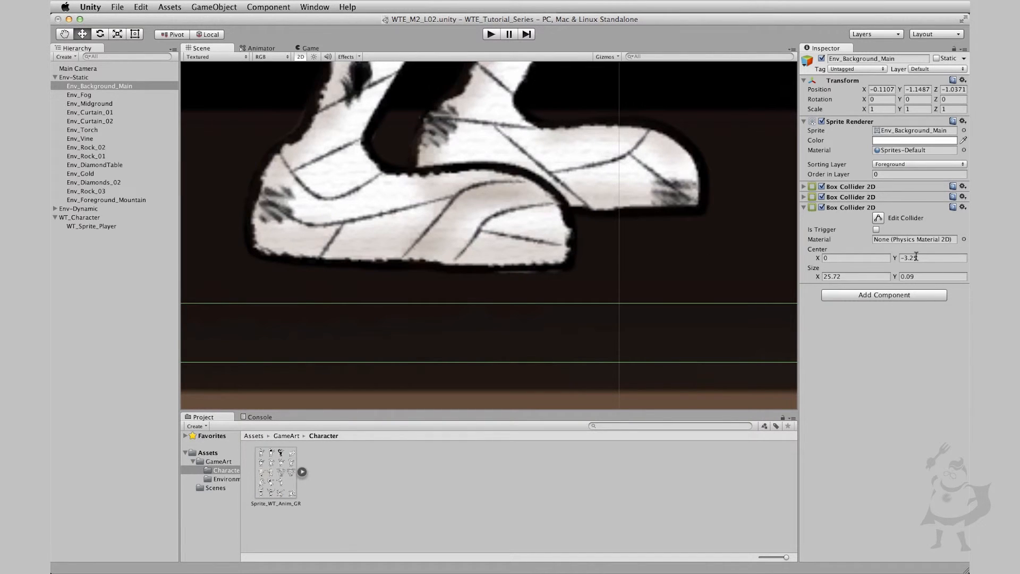
left_click(896, 257)
left_click_drag(892, 257, 892, 257)
left_click(924, 257)
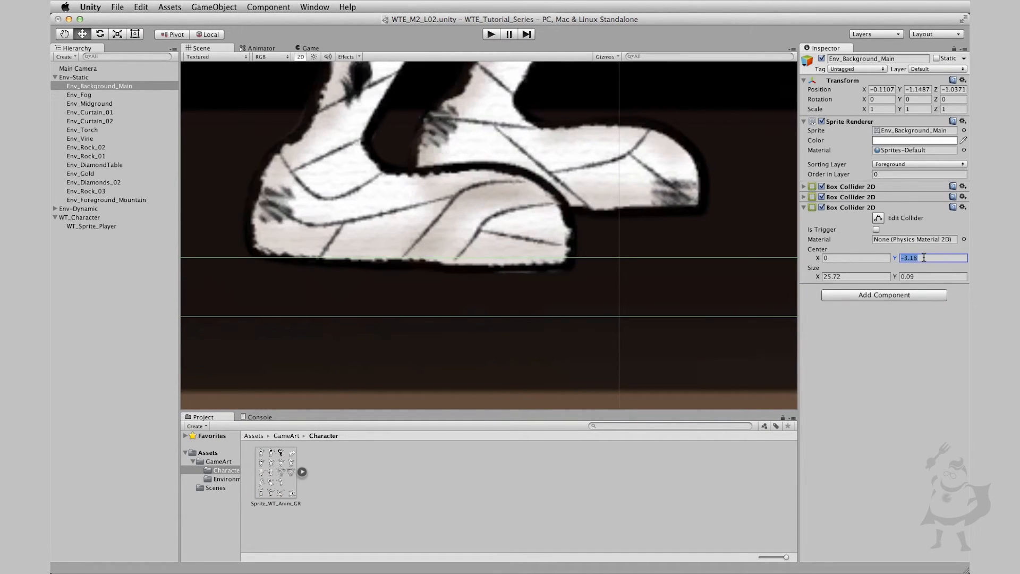
- Lower the floor collider slightly below the mummy's feet, trying center Y -3.22 and then -3.23
type("-3.22")
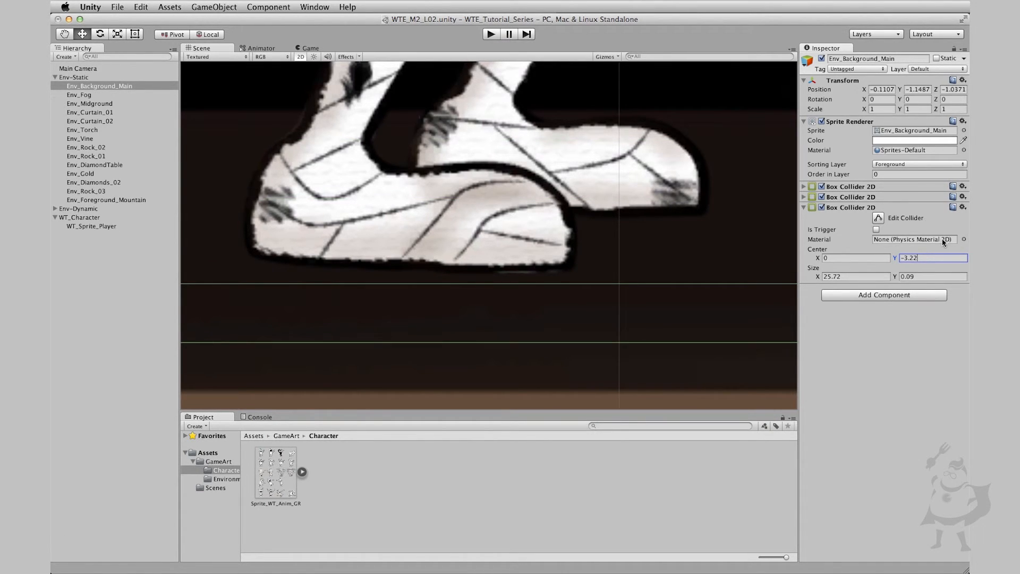
key("BackSpace")
type("3")
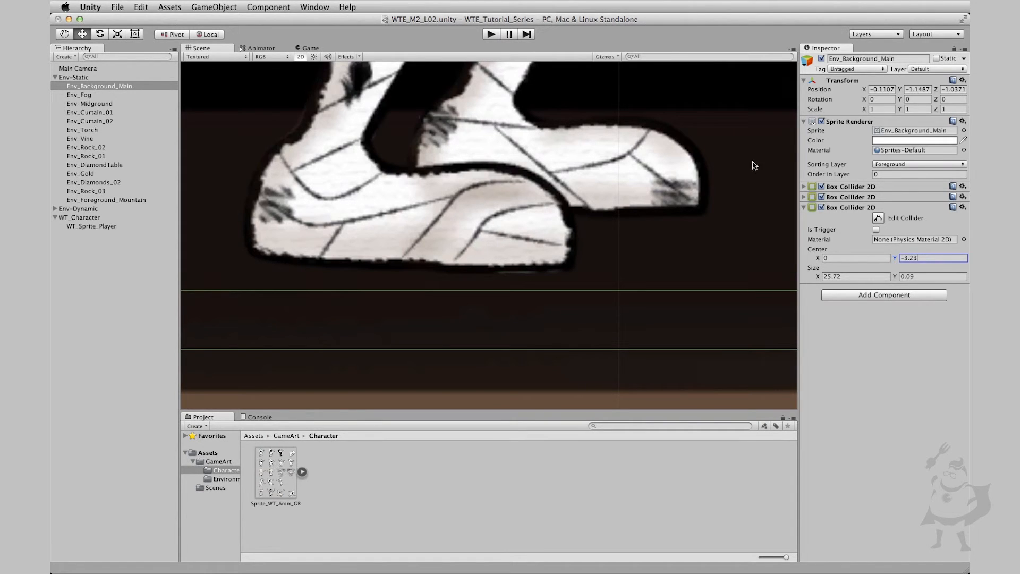
- Check WT_Character's collider outline against the floor, then set the background's floor collider center Y to -3.2
left_click(94, 219)
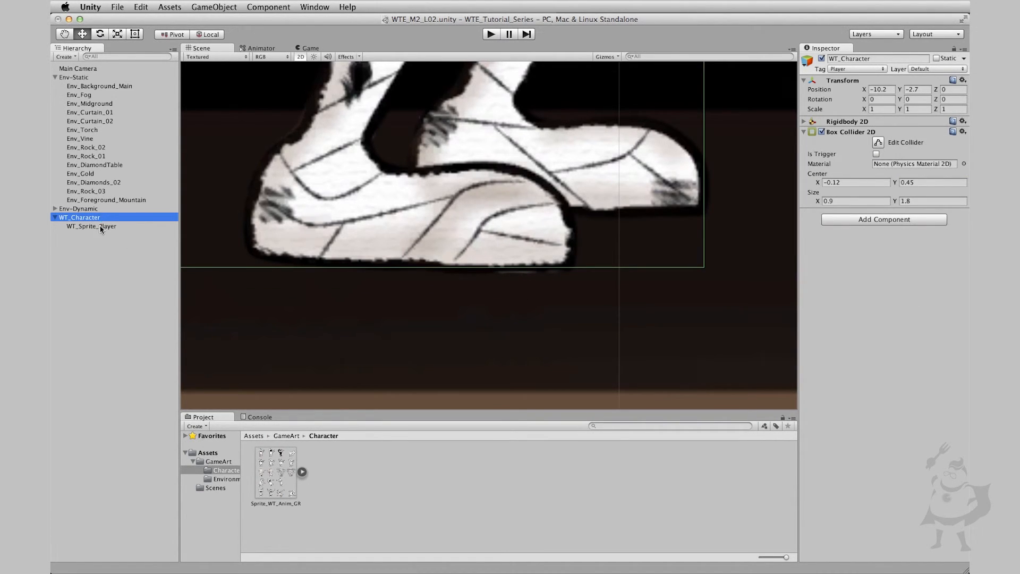
left_click(110, 87)
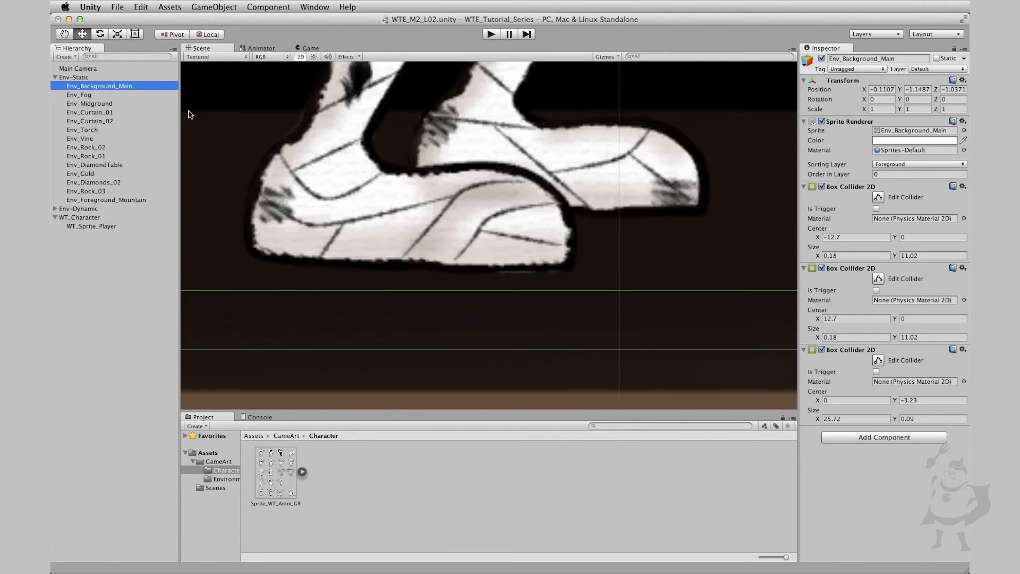
left_click(925, 400)
key("Right")
key("BackSpace")
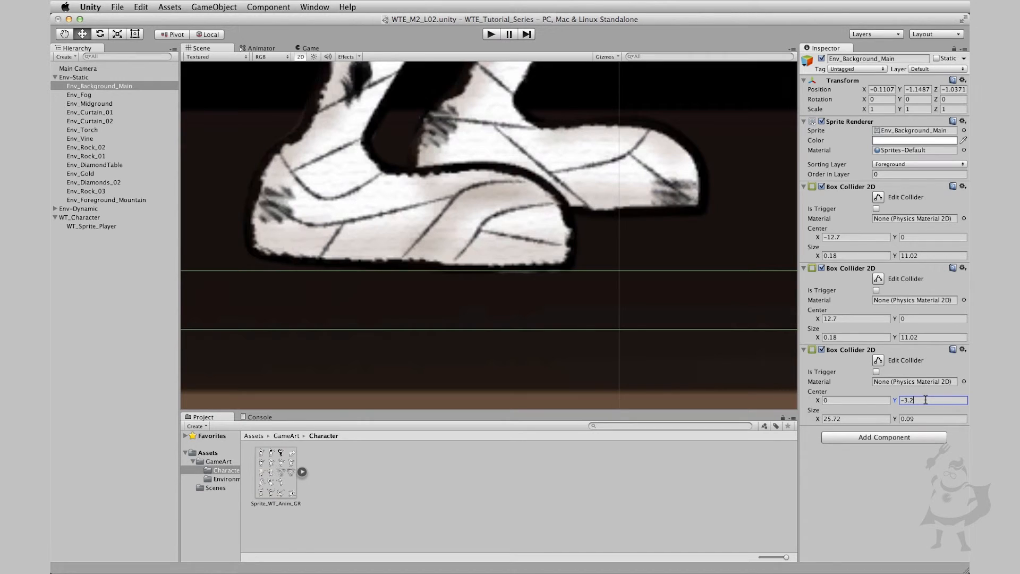
- Set the background's floor collider center Y to -3.22 and collapse the Env-Static group
type("2")
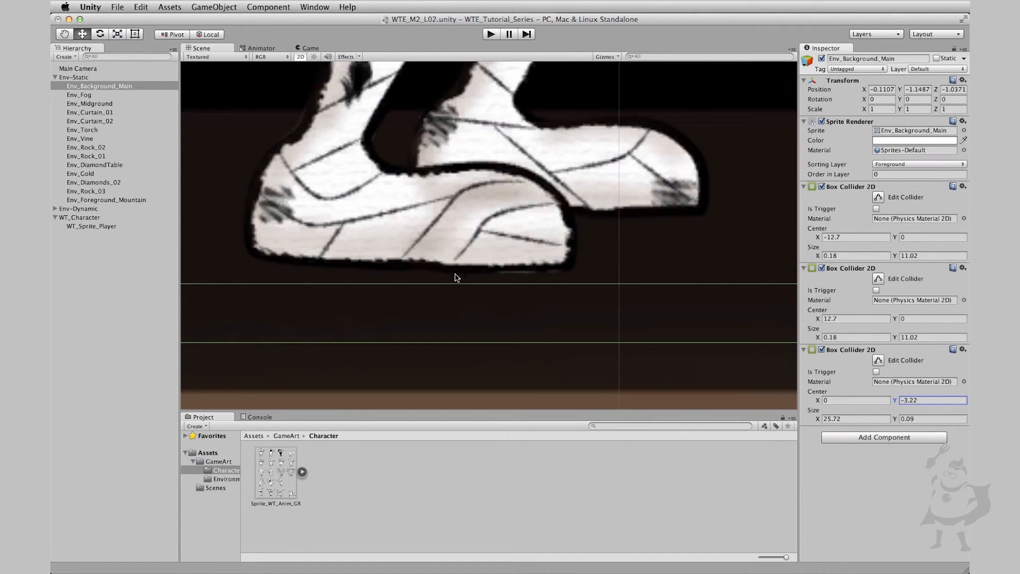
left_click(55, 77)
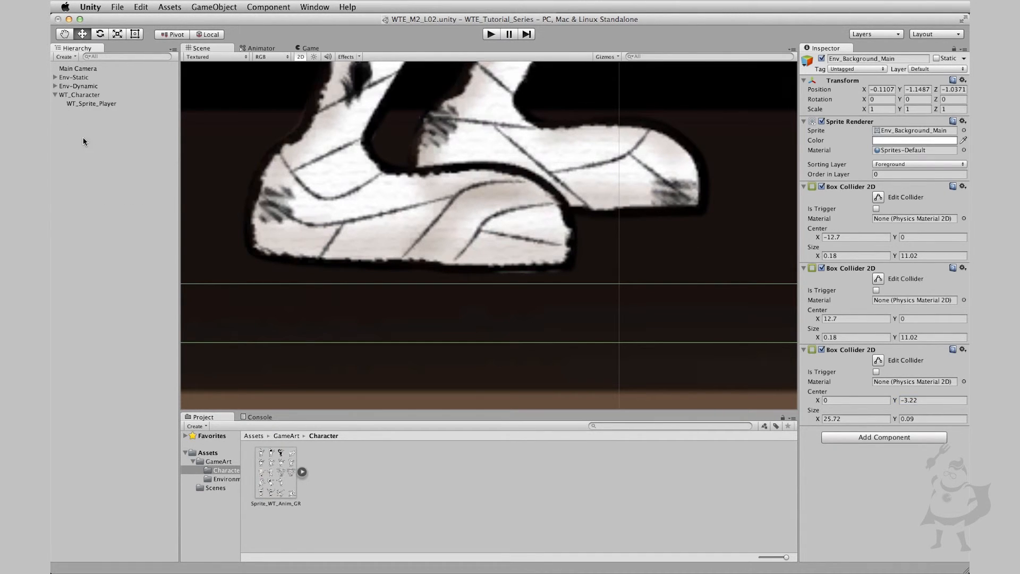
- Inspect the wall and floor colliders around the whole level, then run the game to test the mummy on the floor collider
scroll(469, 238, "down", 15)
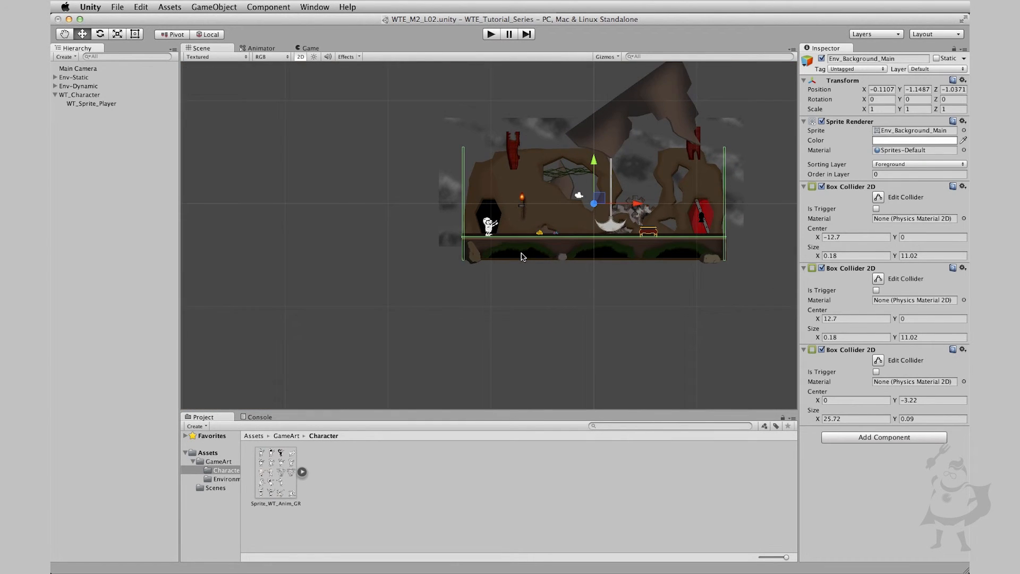
scroll(523, 257, "up", 5)
middle_click_drag(572, 222, 478, 235)
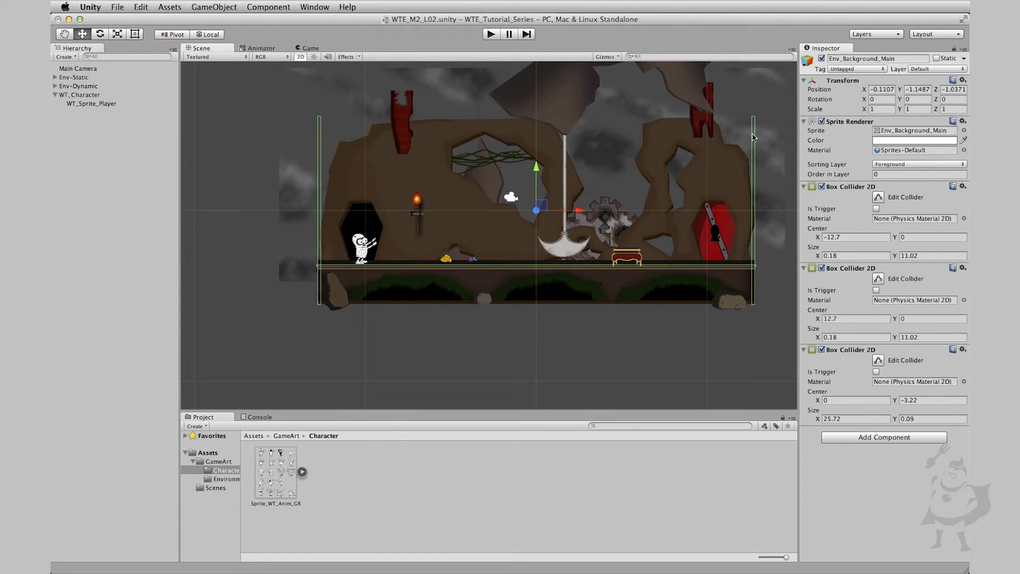
middle_click_drag(449, 227, 466, 222)
scroll(466, 224, "up", 2)
scroll(466, 223, "up", 3)
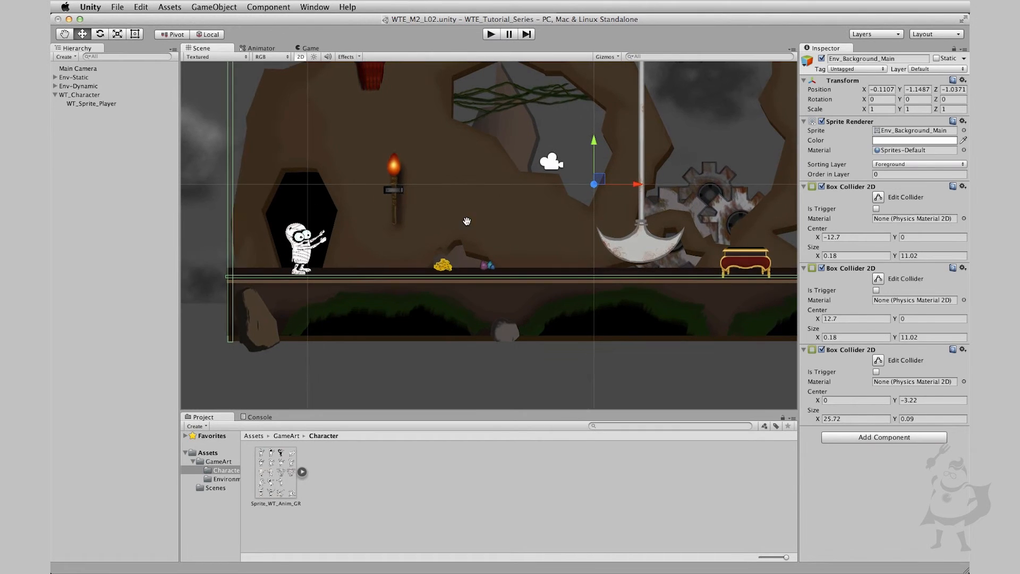
middle_click_drag(460, 176, 419, 239)
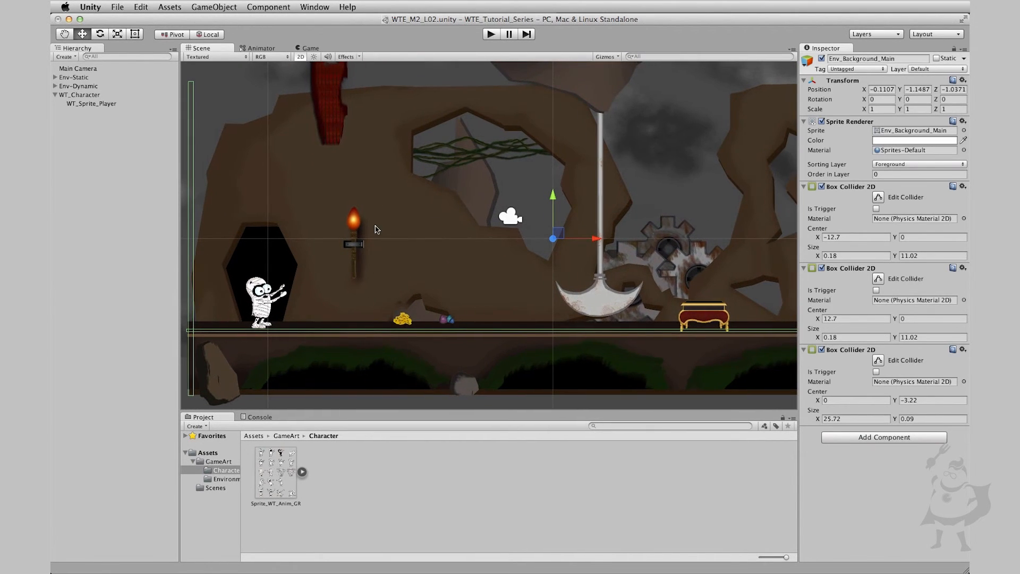
left_click(491, 34)
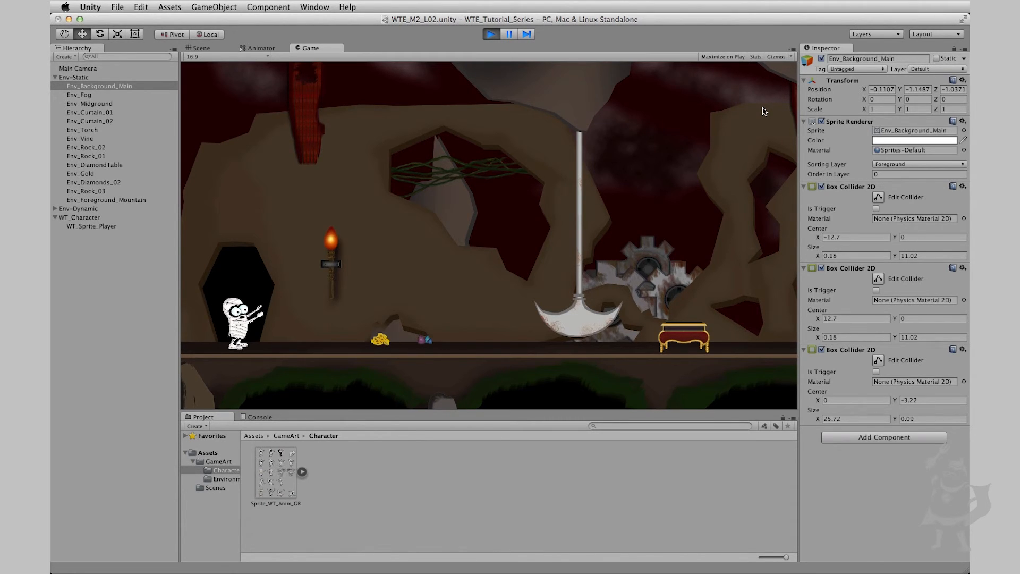
- Test Is Trigger on the background's floor collider while the game runs, then stop play mode
left_click(803, 268)
left_click(803, 186)
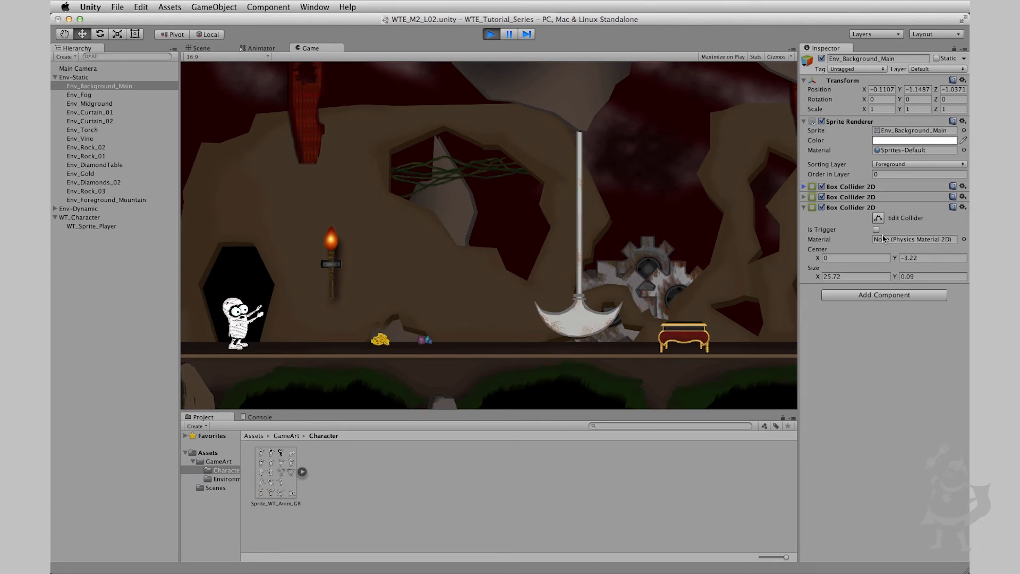
left_click(856, 208)
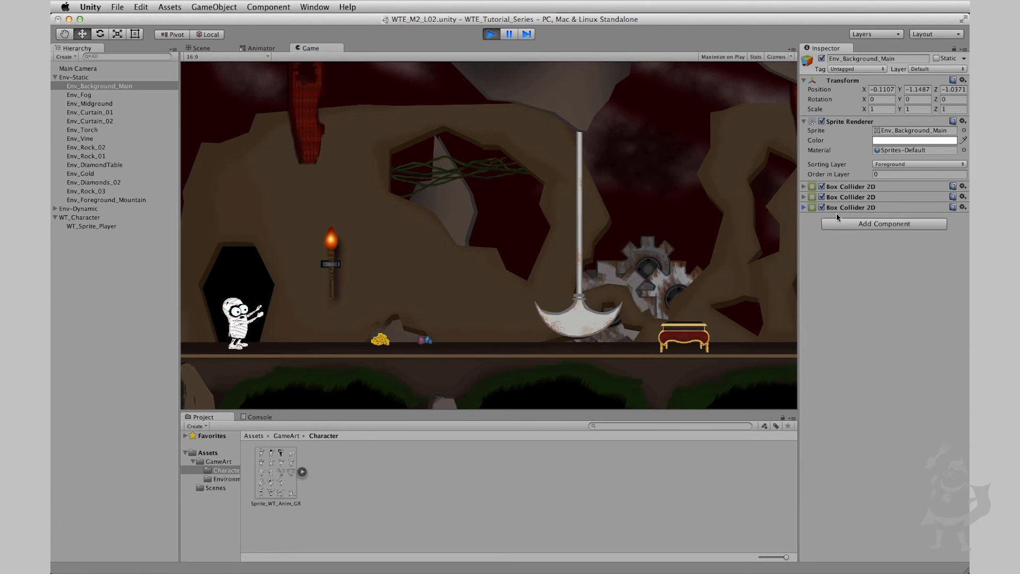
left_click(860, 208)
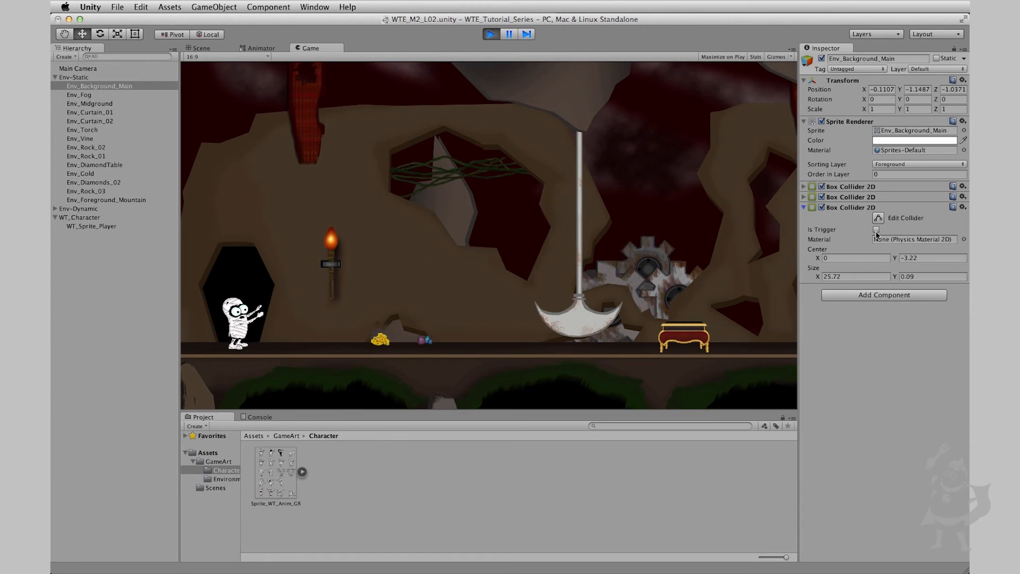
left_click(876, 232)
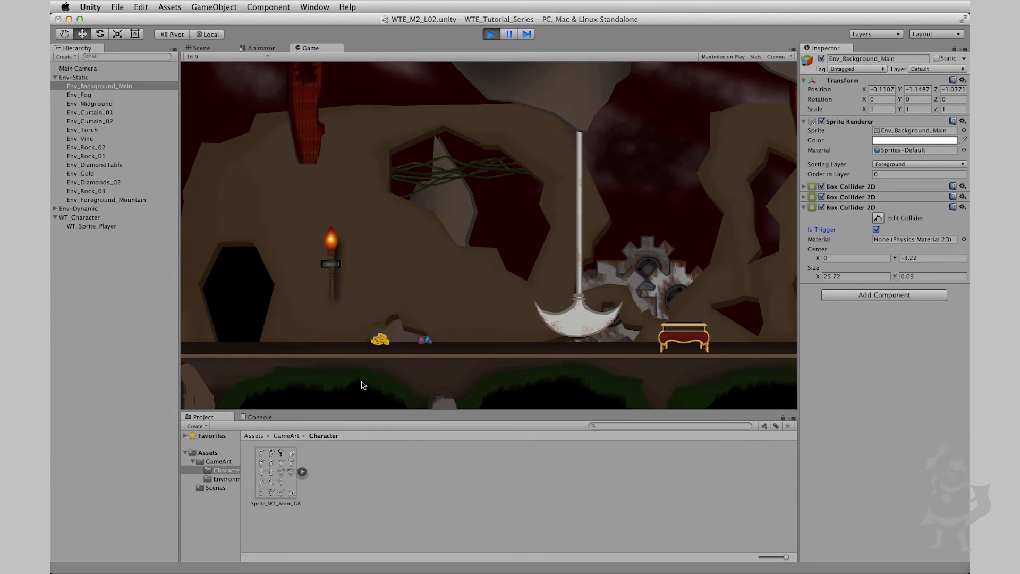
left_click(873, 229)
left_click(876, 230)
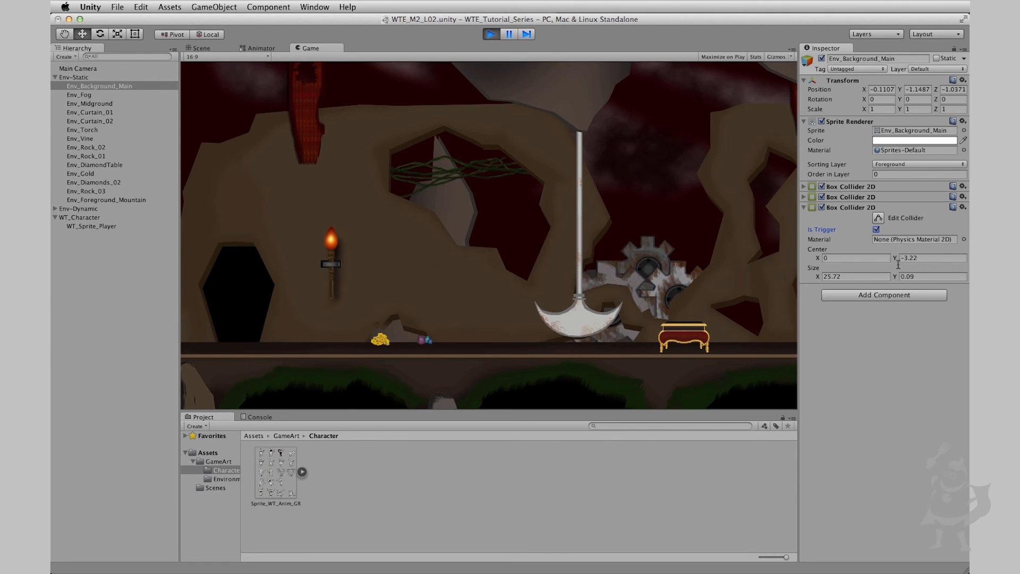
left_click(491, 34)
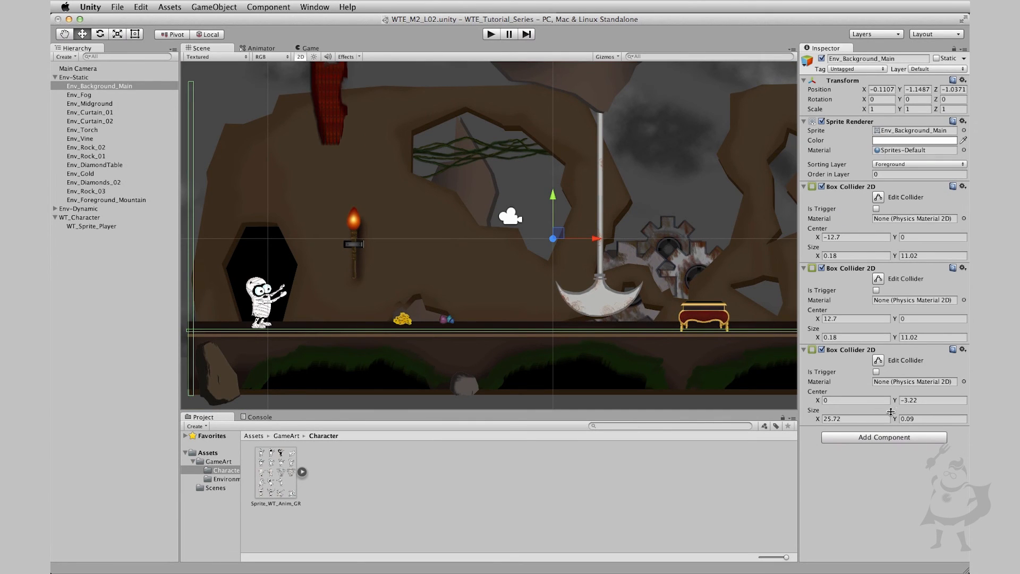